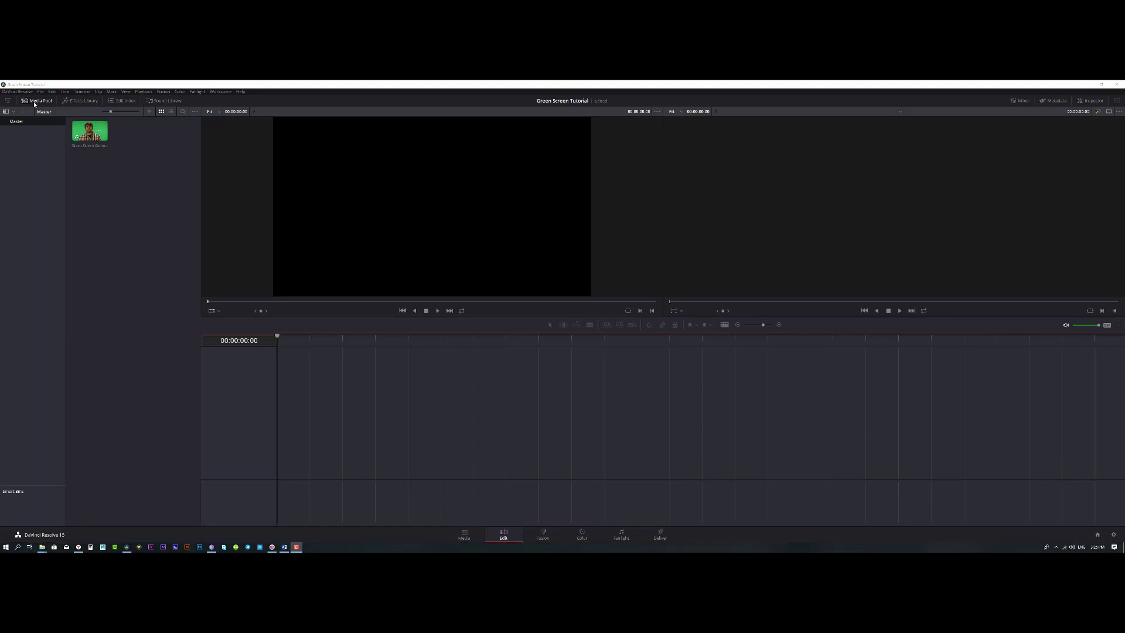
Switch to a full-width timeline with a single viewer and place the green screen clip on a new timeline
left_click(7, 102)
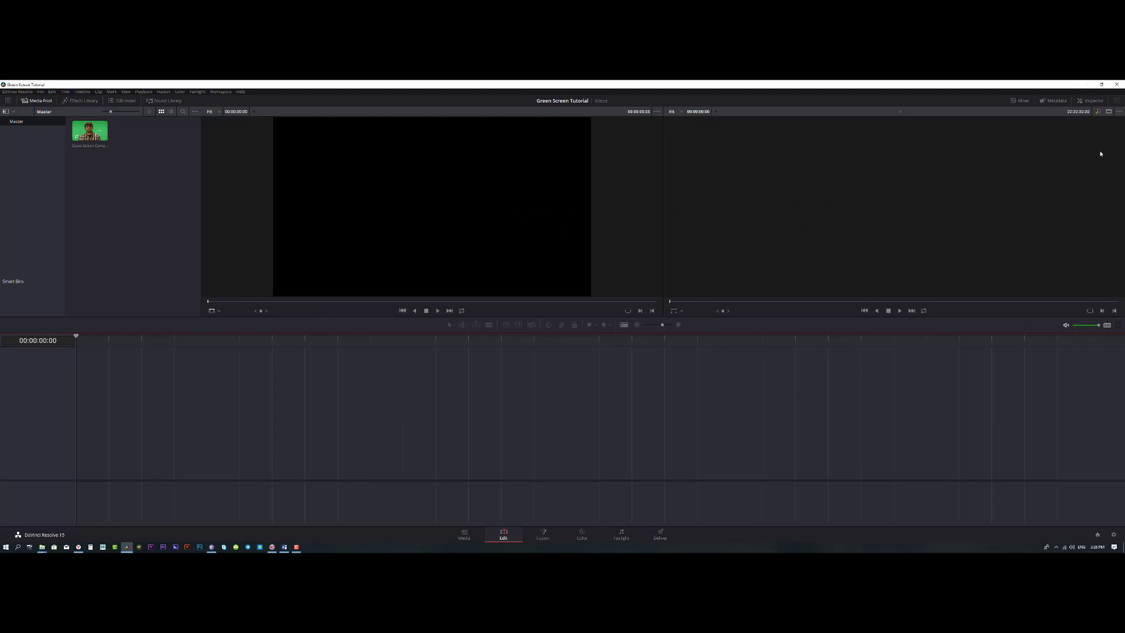
left_click(1109, 112)
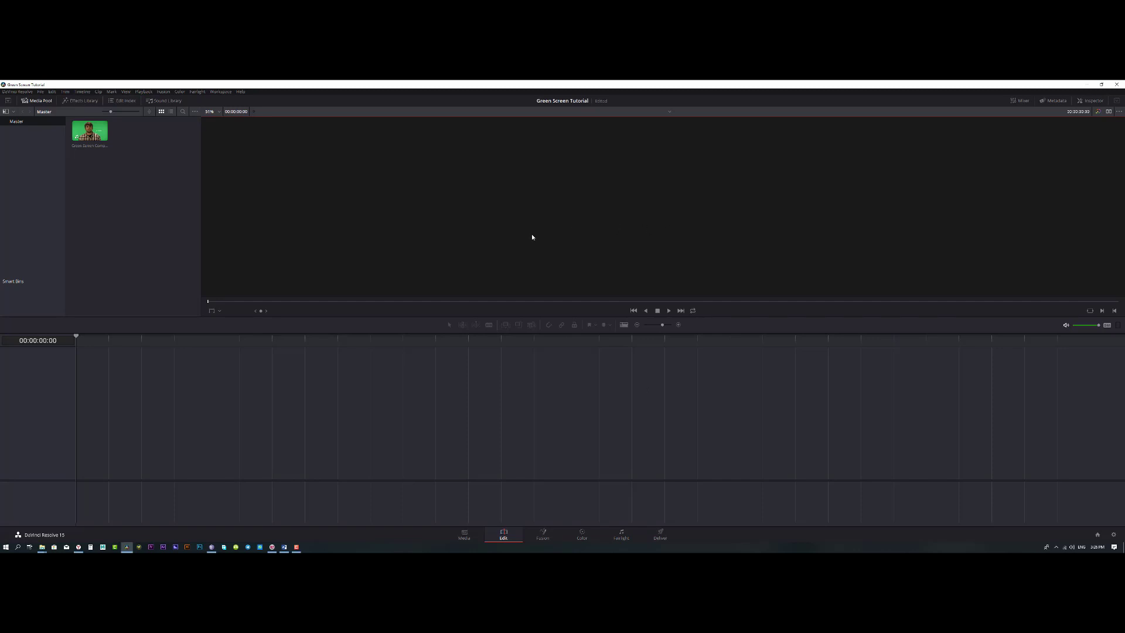
left_click(90, 135)
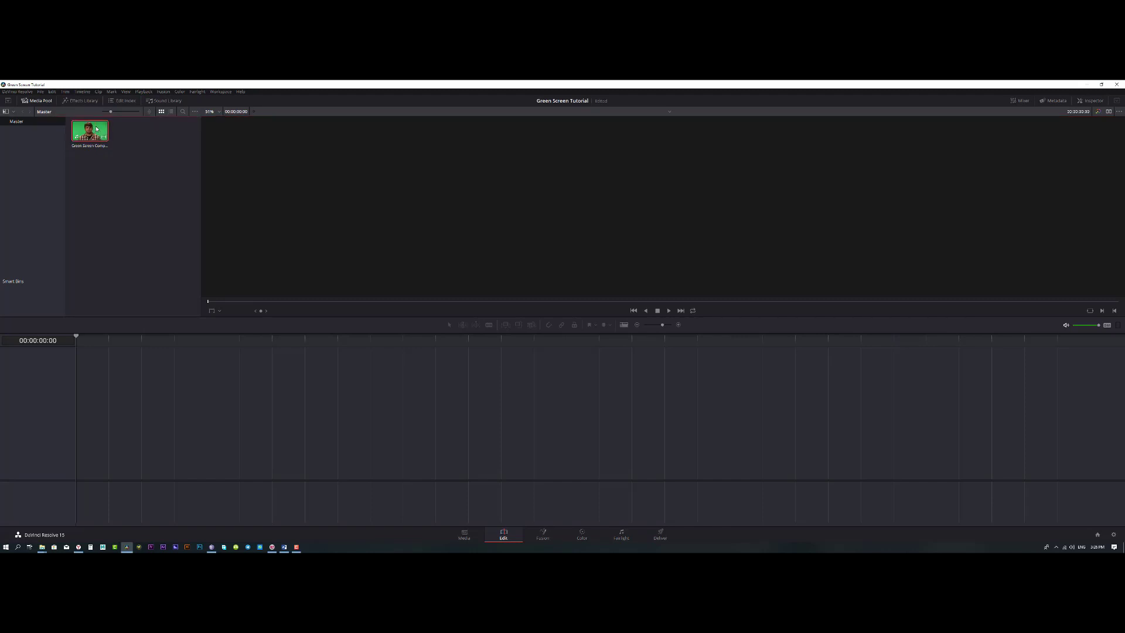
left_click_drag(92, 133, 75, 461)
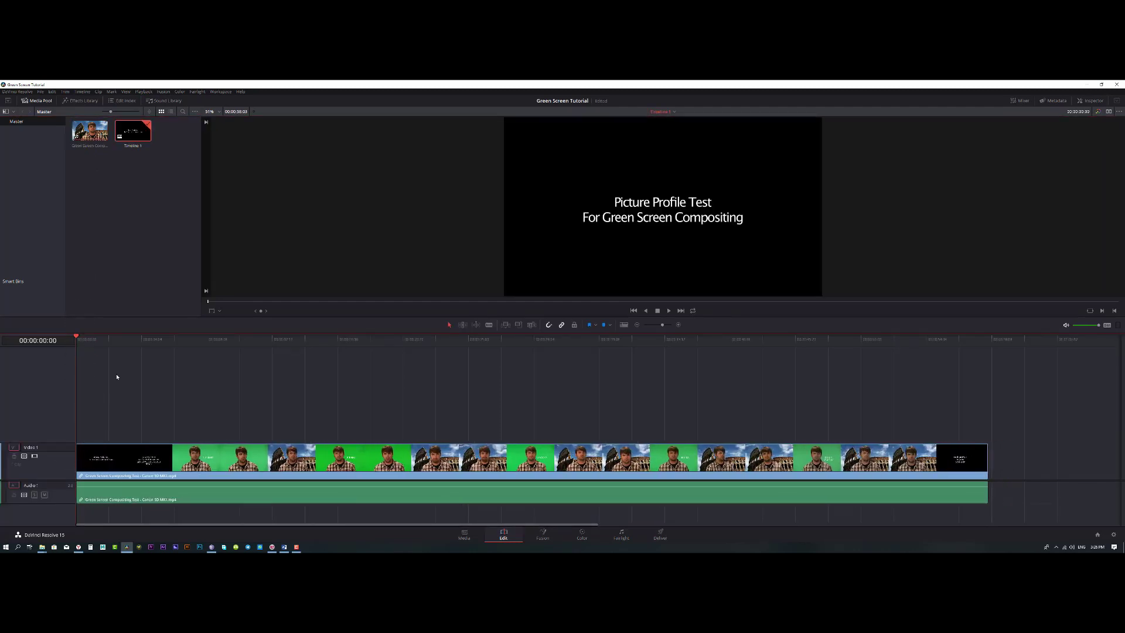
Split the clip at 00:00:08:01 and ripple delete the part before the cut
left_click_drag(126, 350, 203, 354)
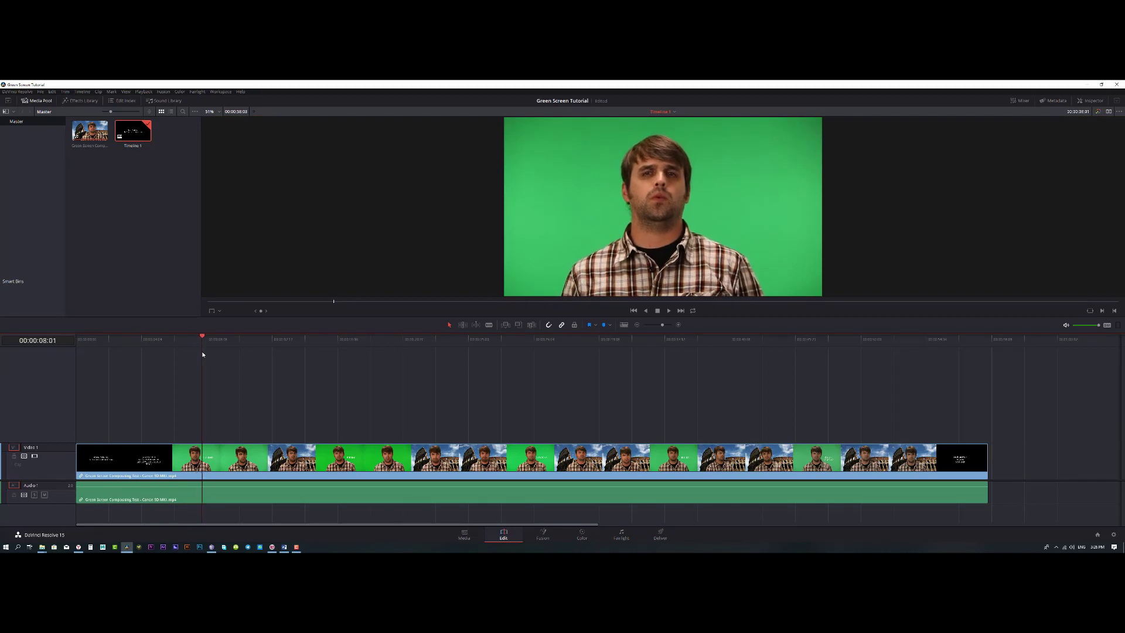
key("ctrl+backslash")
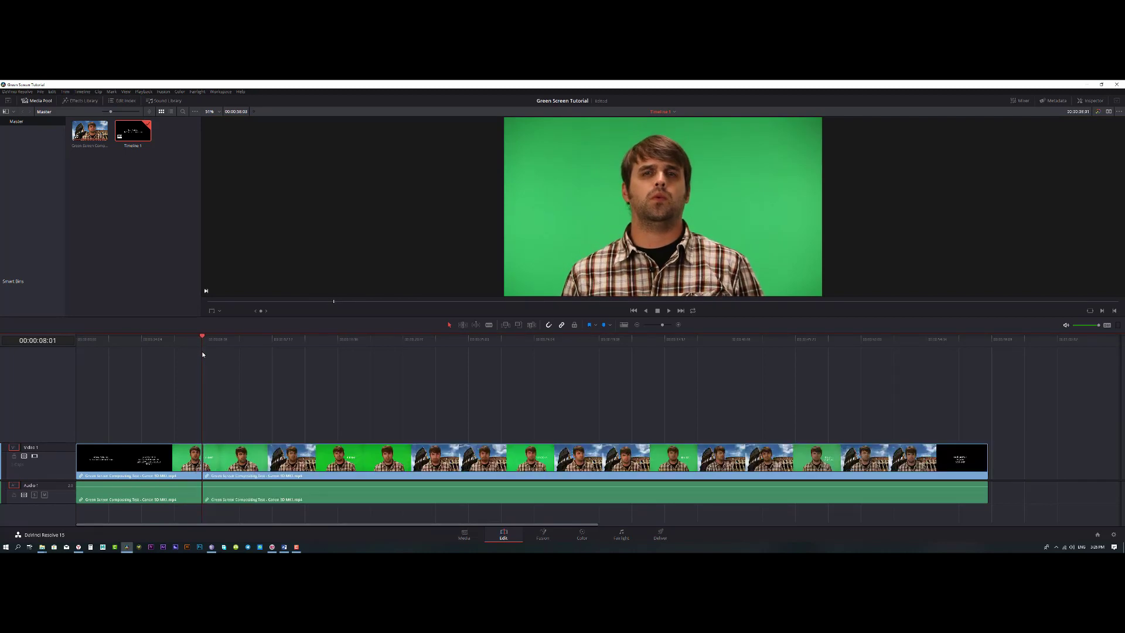
left_click(175, 466)
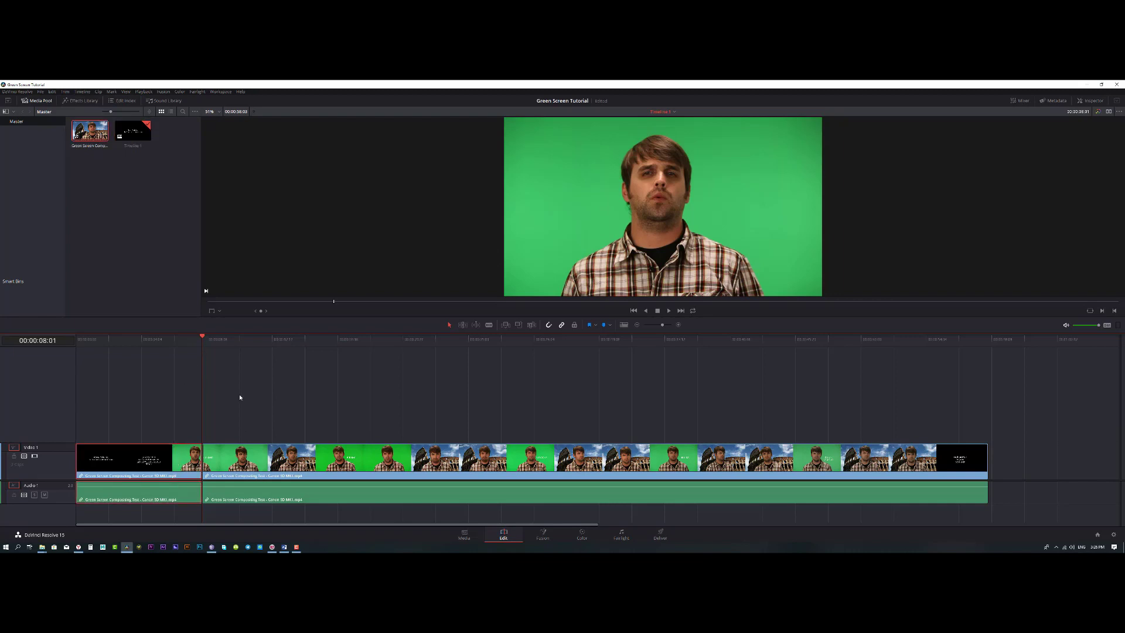
key("Delete")
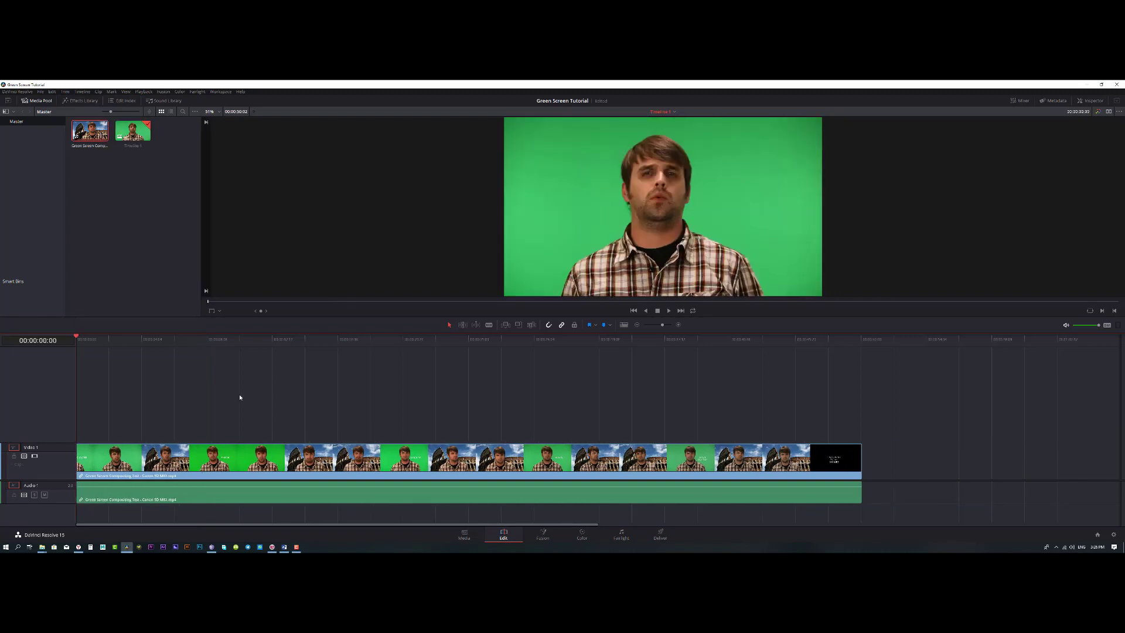
Split the clip at 00:00:02:00, delete everything after the cut, and fit the remaining clip in the timeline
key("space")
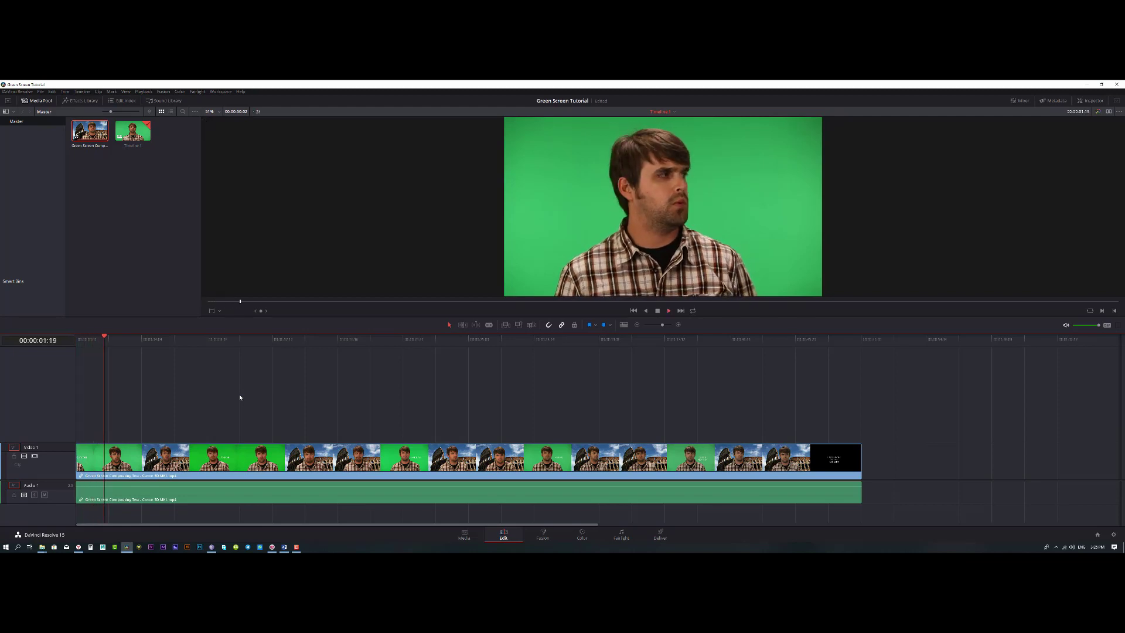
key("space")
key("Left")
key("Left")
key("Left")
key("ctrl+b")
left_click(276, 476)
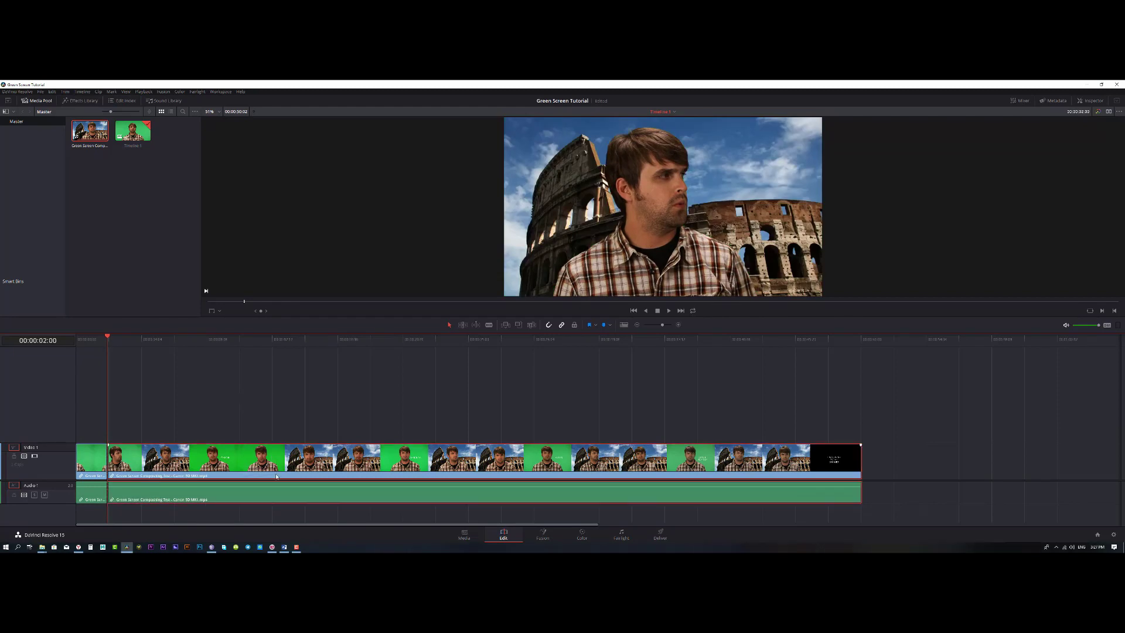
key("Delete")
key("shift+z")
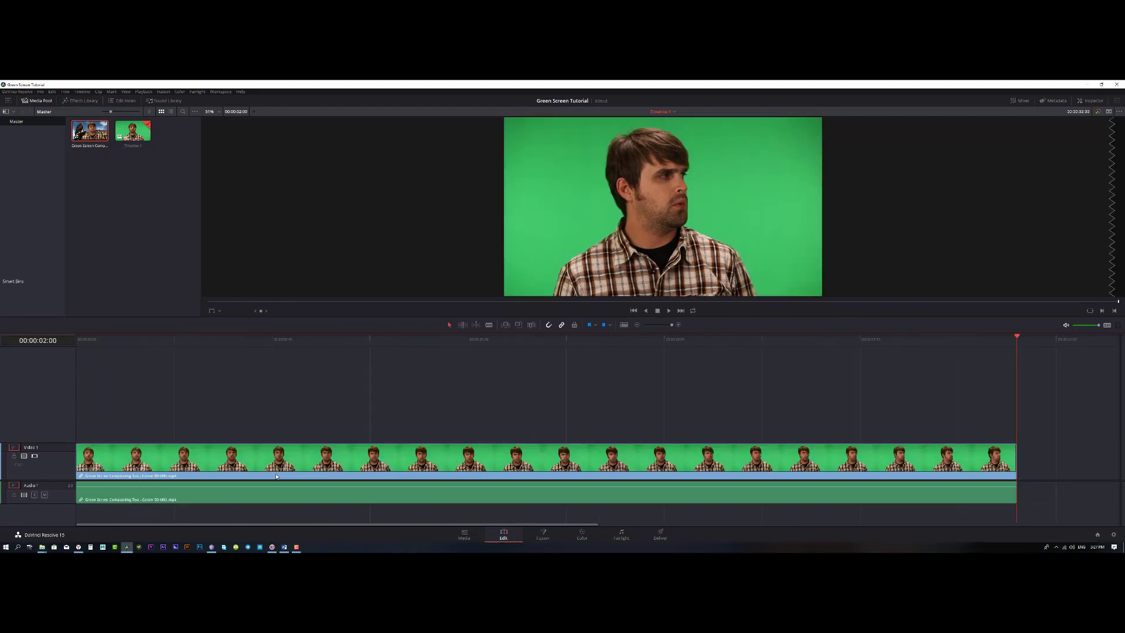
Open the clip from its start on the Fusion page and show the Matte tools in the effects library
key("Home")
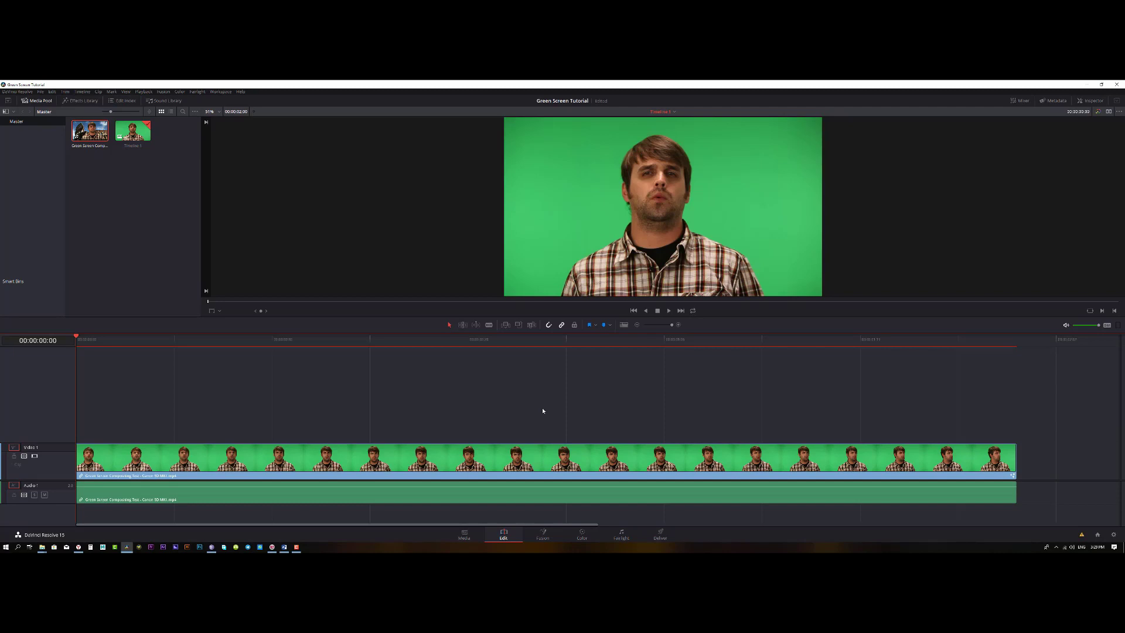
left_click(543, 534)
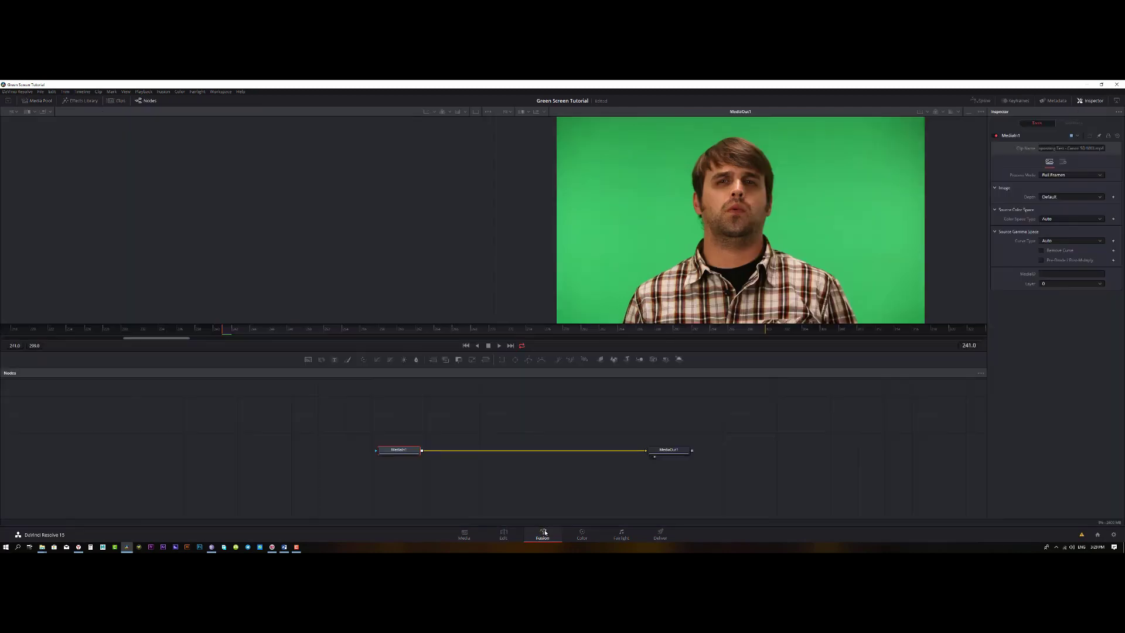
left_click_drag(559, 456, 588, 455)
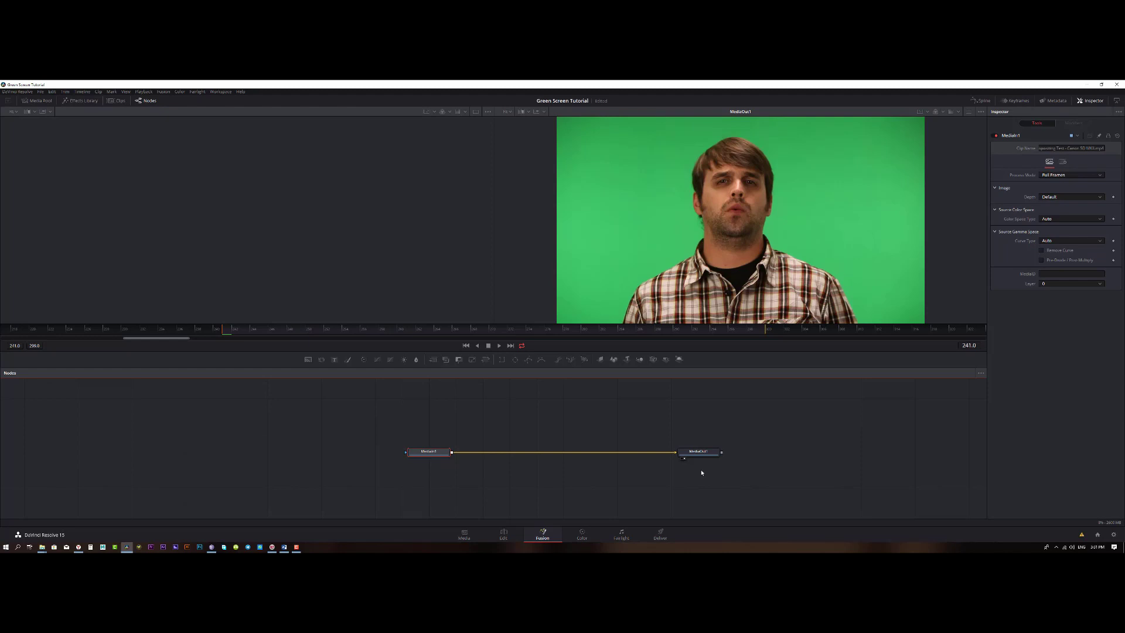
left_click(82, 101)
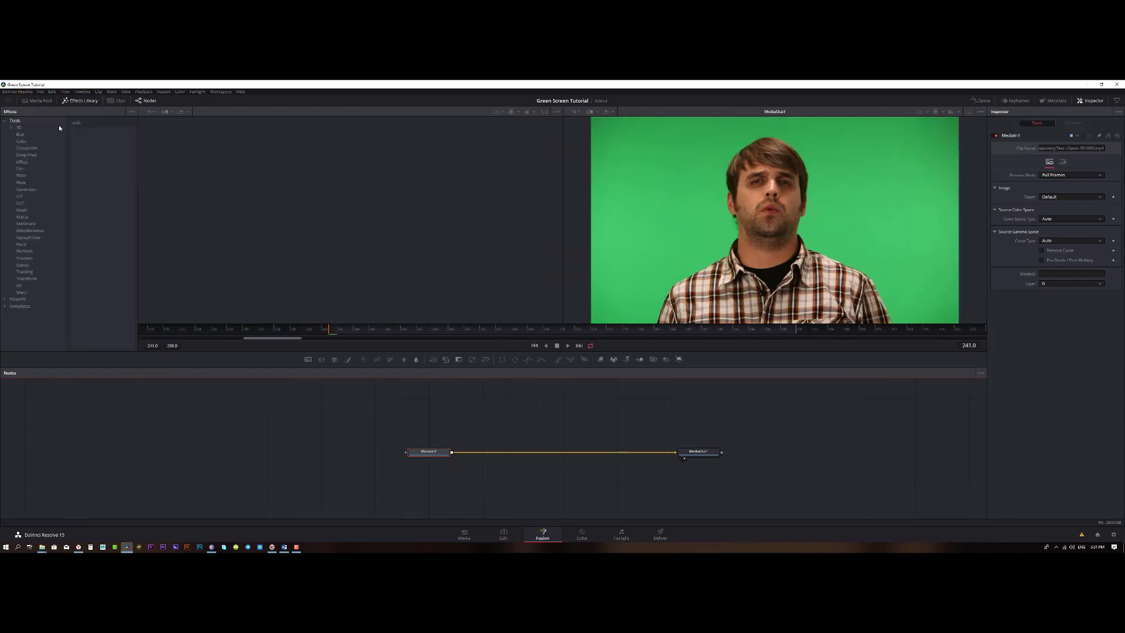
left_click(21, 217)
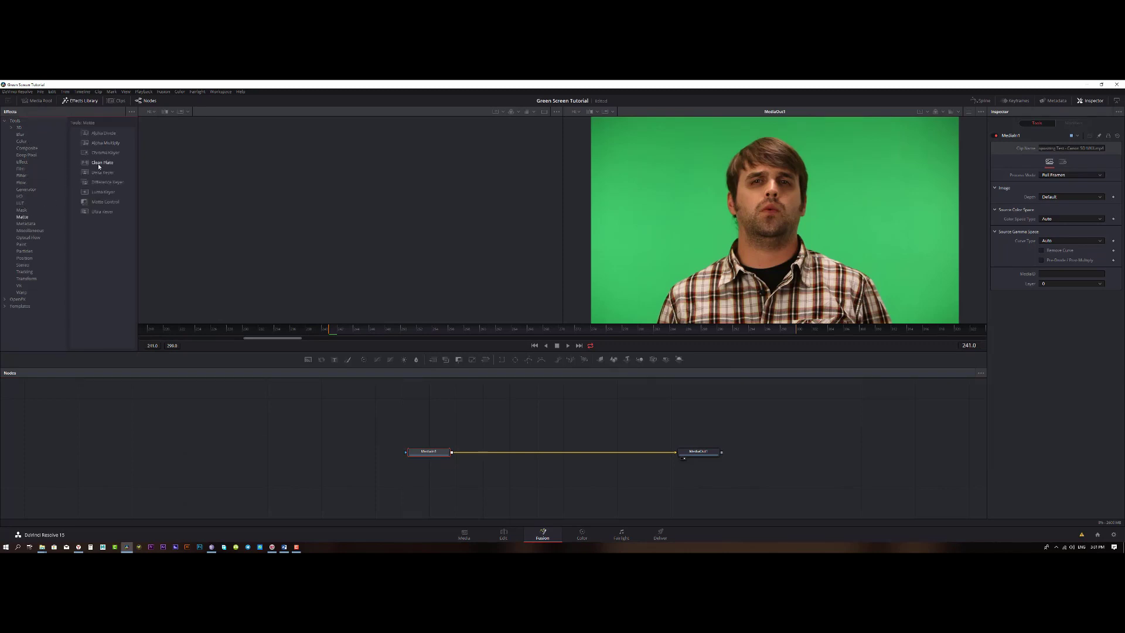
left_click(450, 468)
left_click(428, 451)
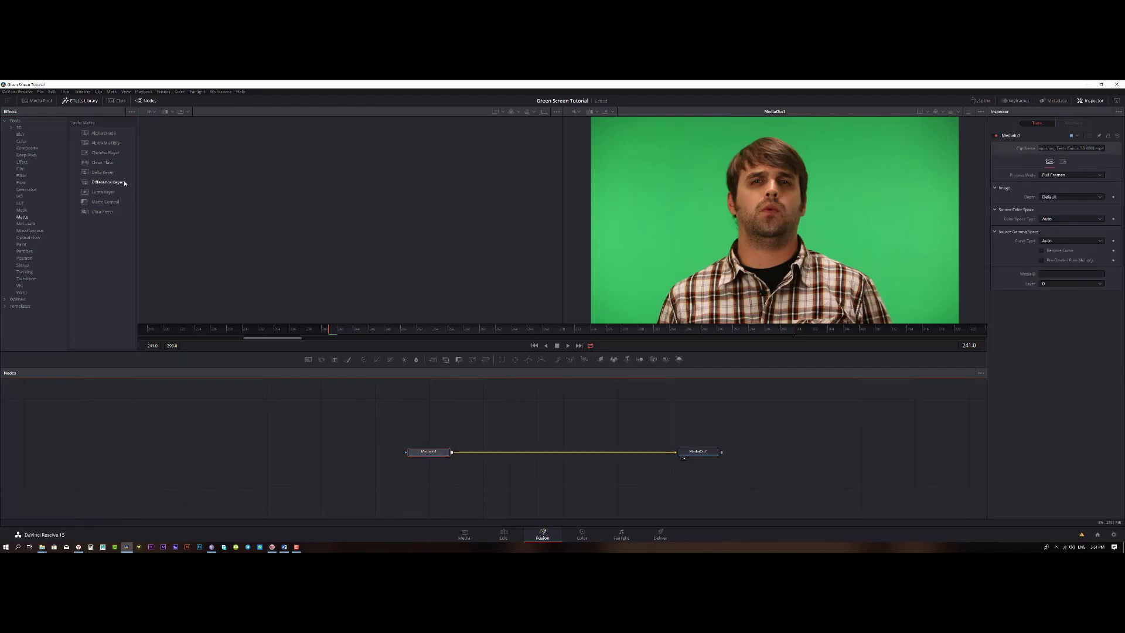
left_click(103, 163)
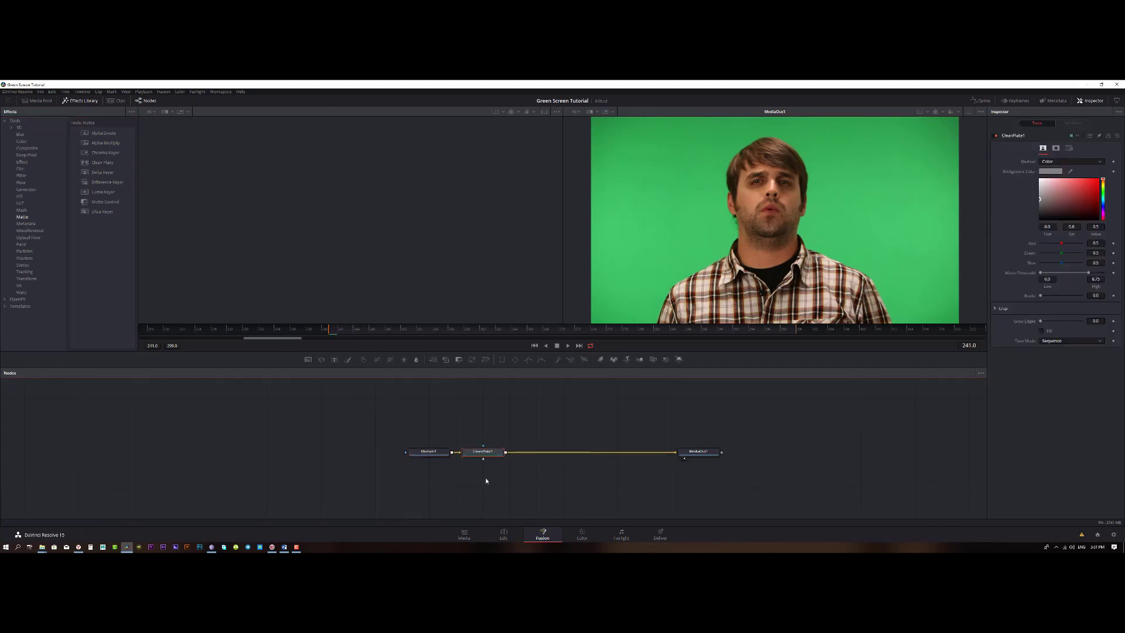
mouse_move(487, 454)
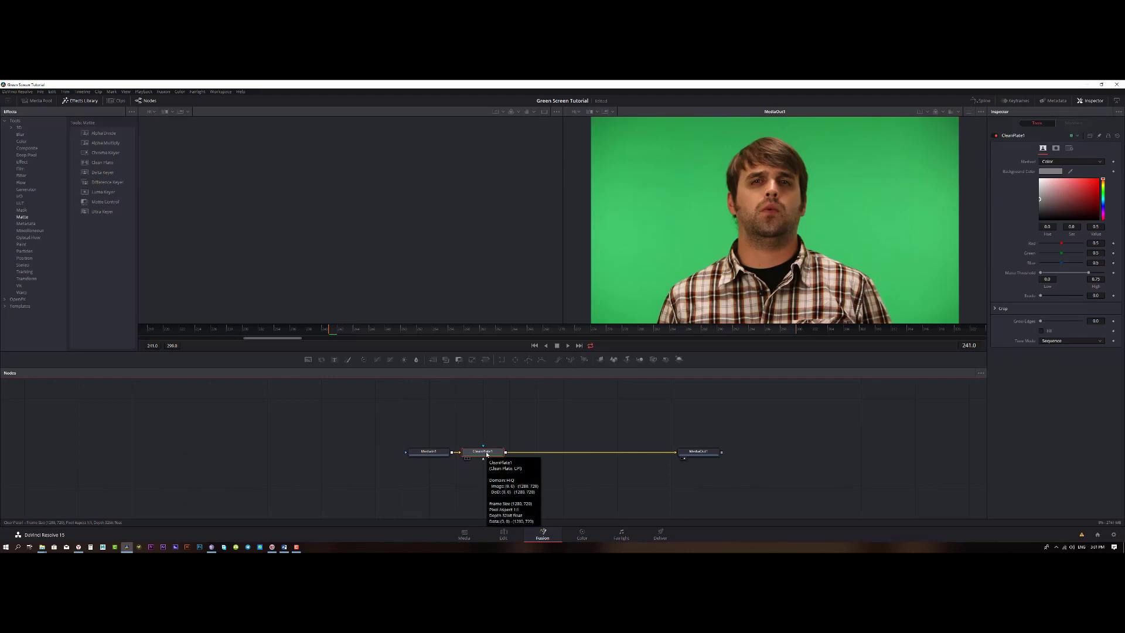
key("Delete")
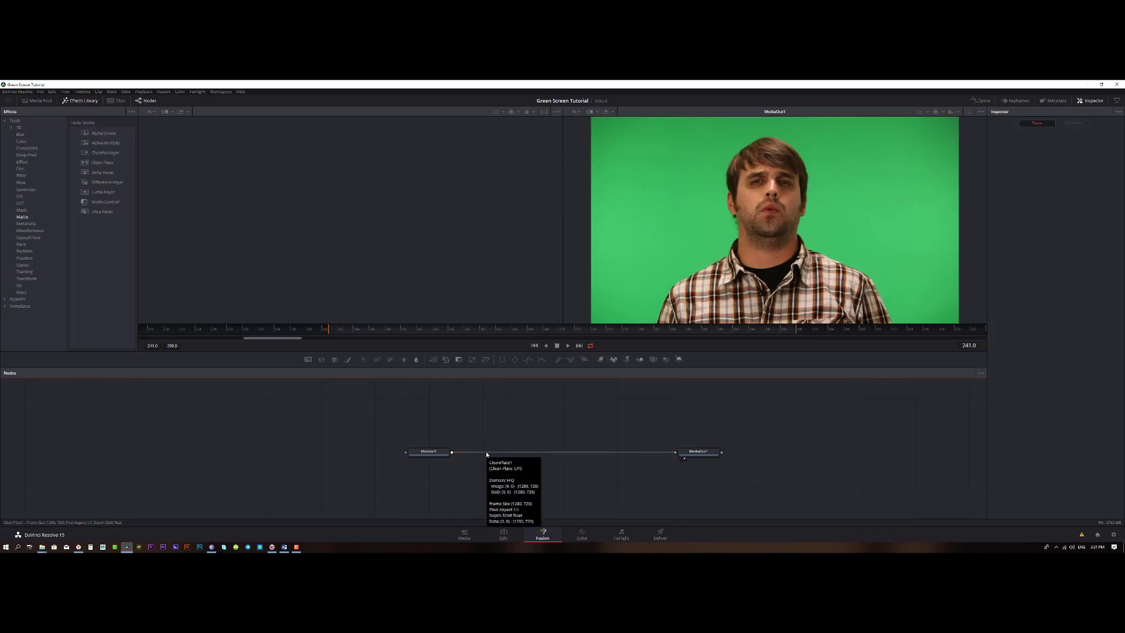
Insert a Clean Plate node between MediaIn1 and MediaOut1 and display it in the first viewer
left_click(113, 164)
left_click_drag(200, 232, 497, 456)
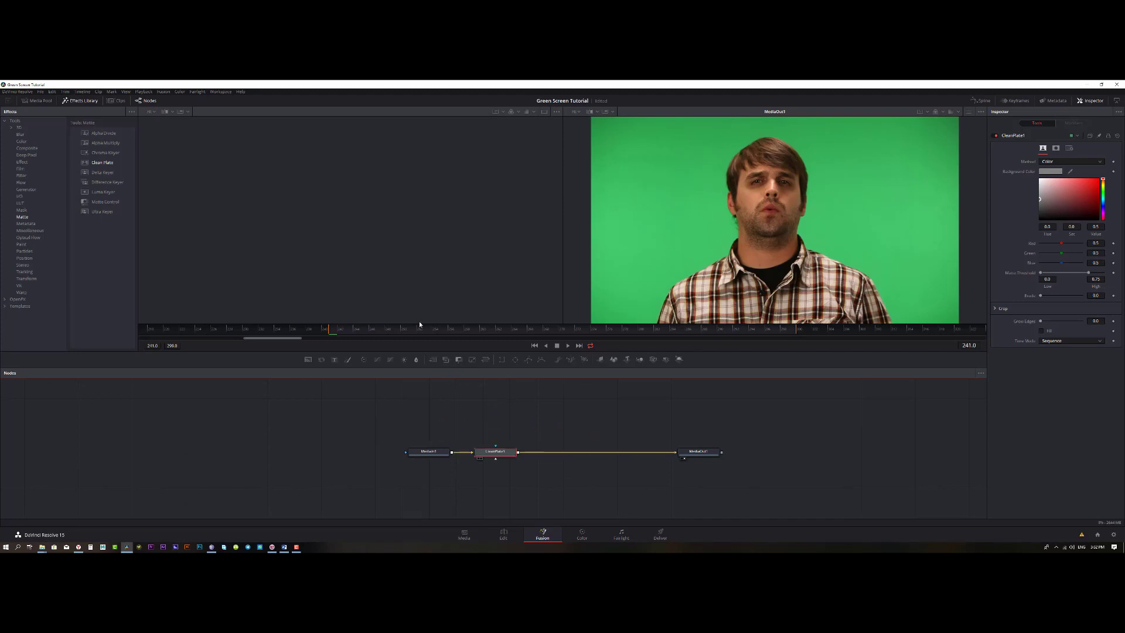
key("1")
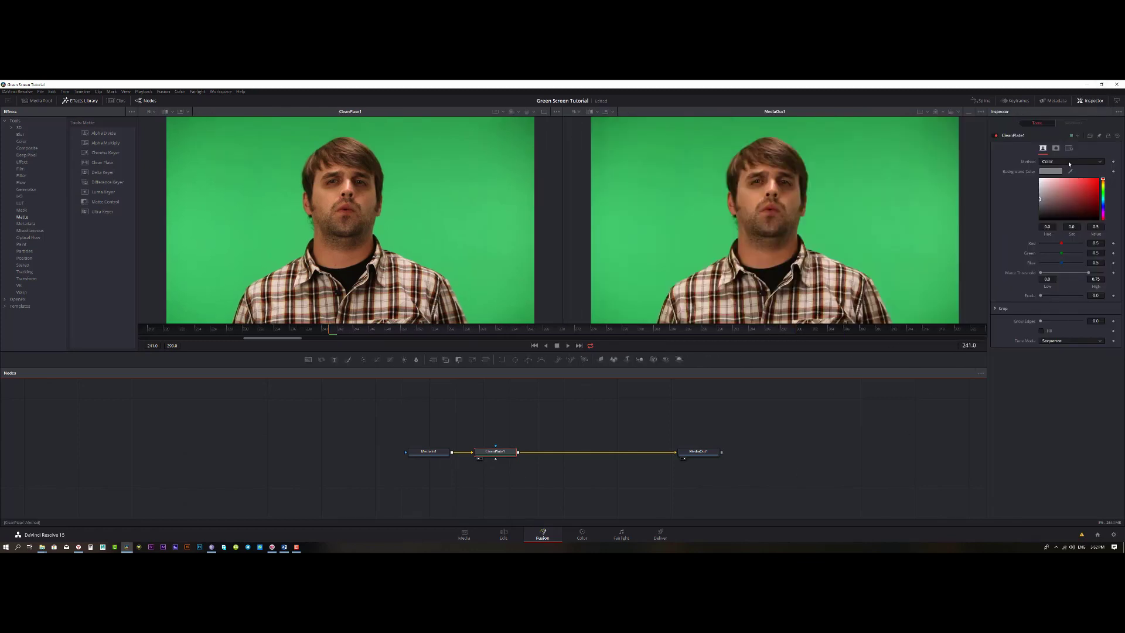
Set the clean plate method to Ranges and sample the whole green background around the man, with MediaIn1 shown in the second viewer
left_click(1044, 163)
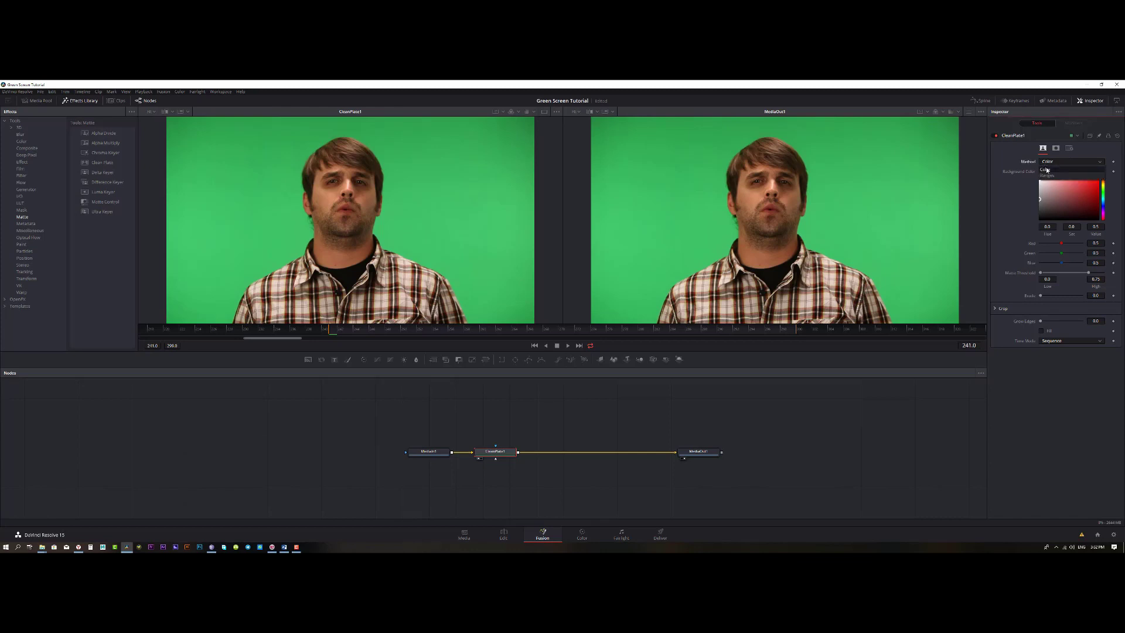
left_click(1048, 175)
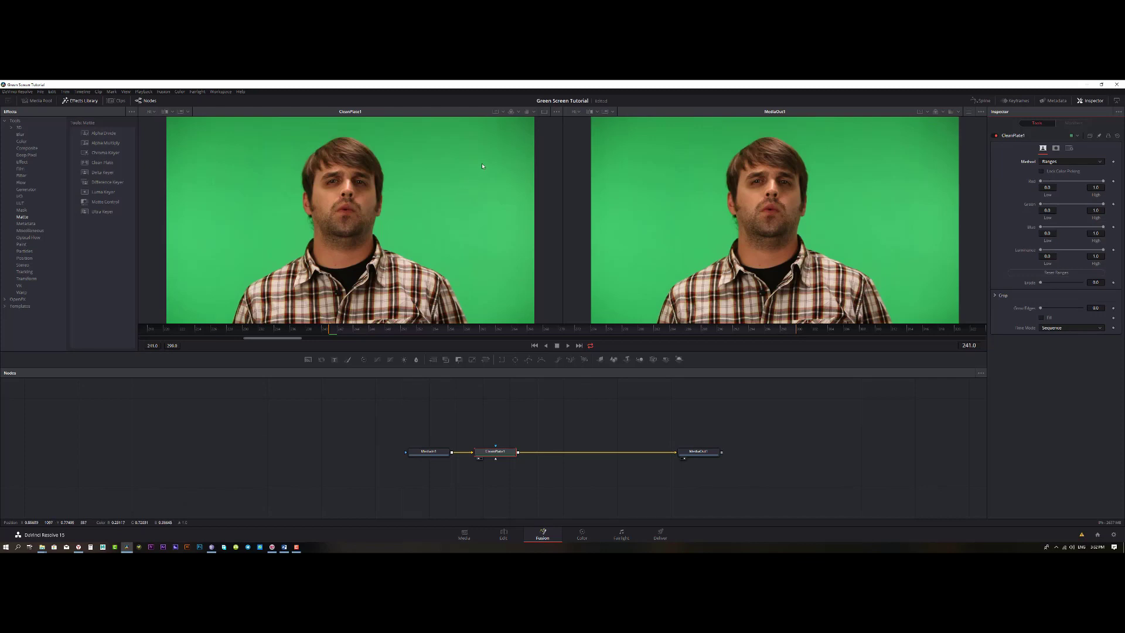
left_click_drag(494, 167, 496, 141)
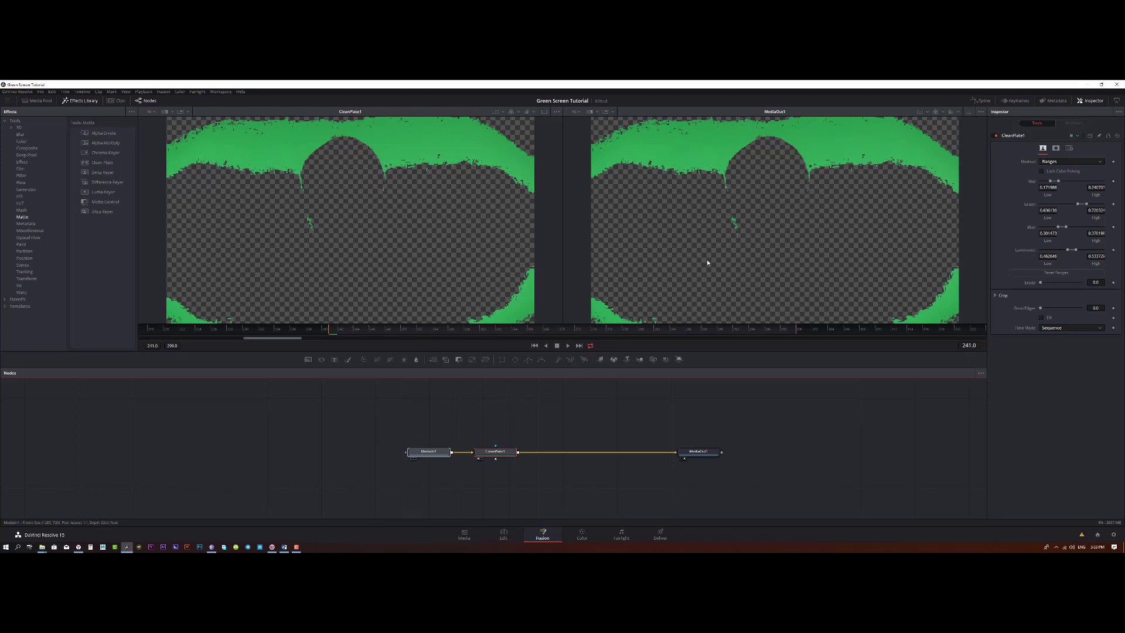
key("2")
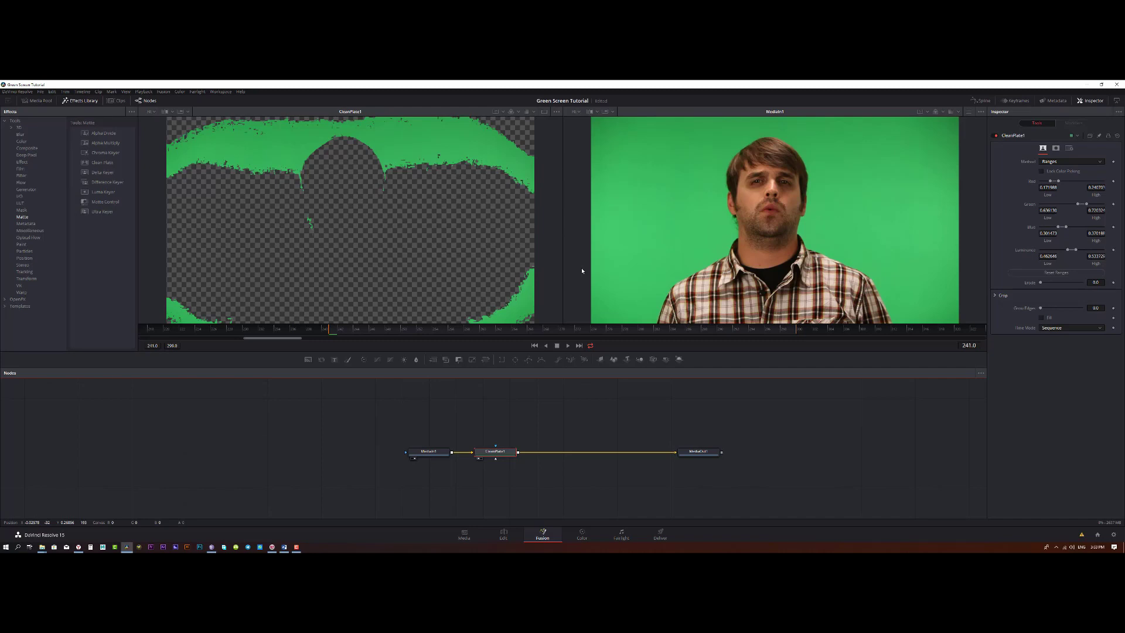
mouse_move(524, 120)
left_mouse_down()
mouse_move(531, 142)
mouse_move(521, 185)
mouse_move(533, 197)
mouse_move(505, 213)
mouse_move(445, 188)
mouse_move(440, 198)
mouse_move(451, 219)
mouse_move(518, 215)
mouse_move(504, 235)
left_mouse_up()
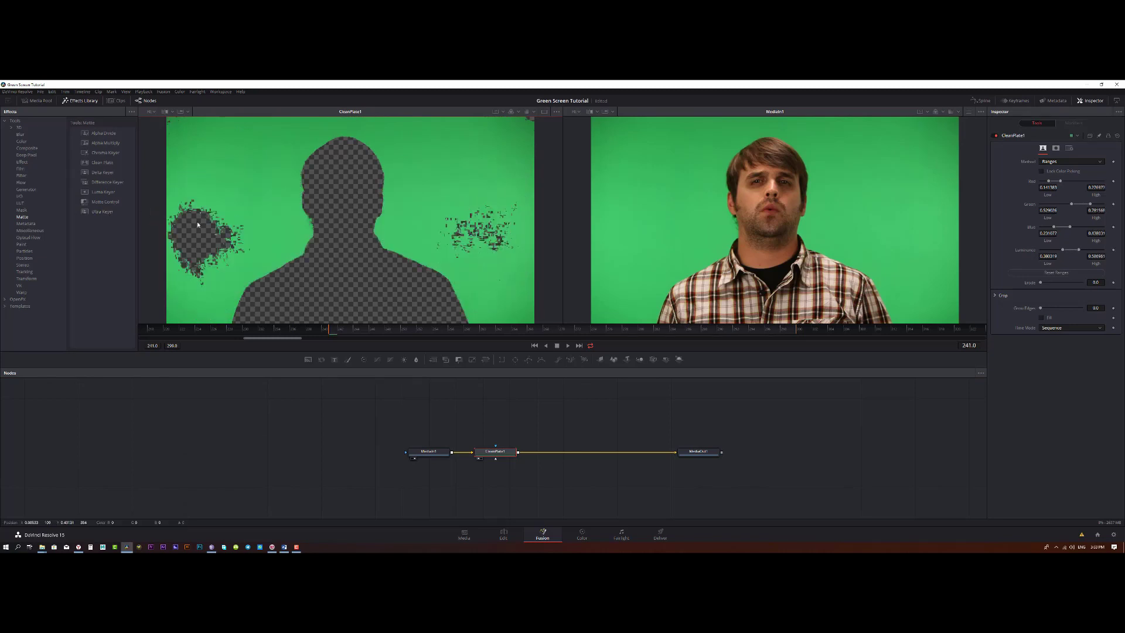
left_click_drag(206, 247, 311, 260)
left_click_drag(523, 228, 519, 159)
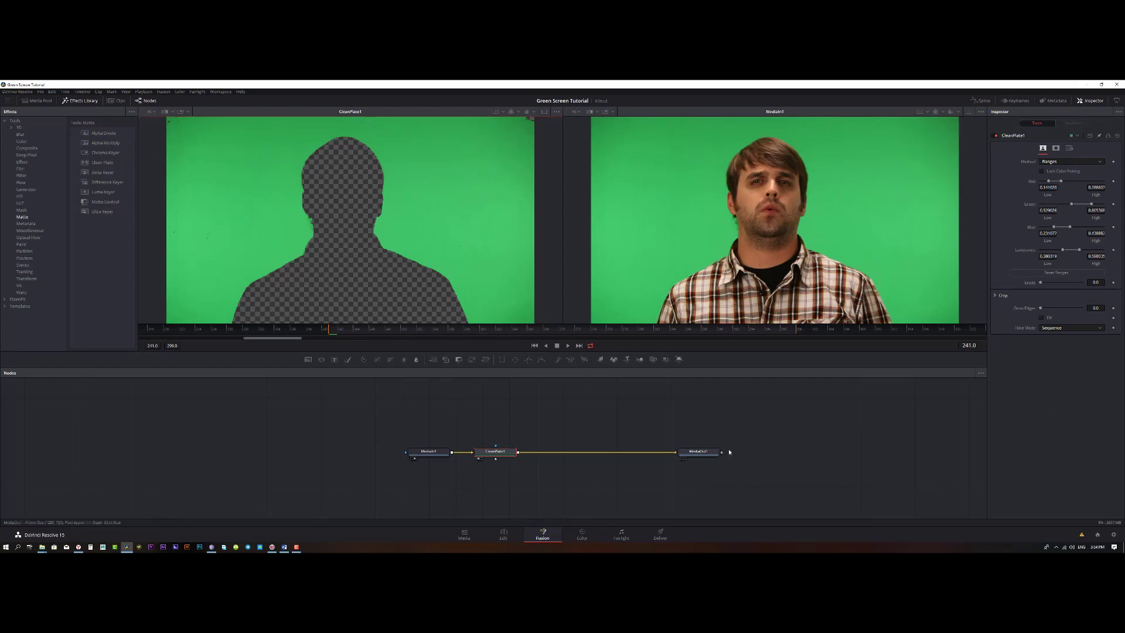
Enable Fill on the clean plate and raise Erode to about 0.013 to smooth out the man's silhouette
left_click(1043, 319)
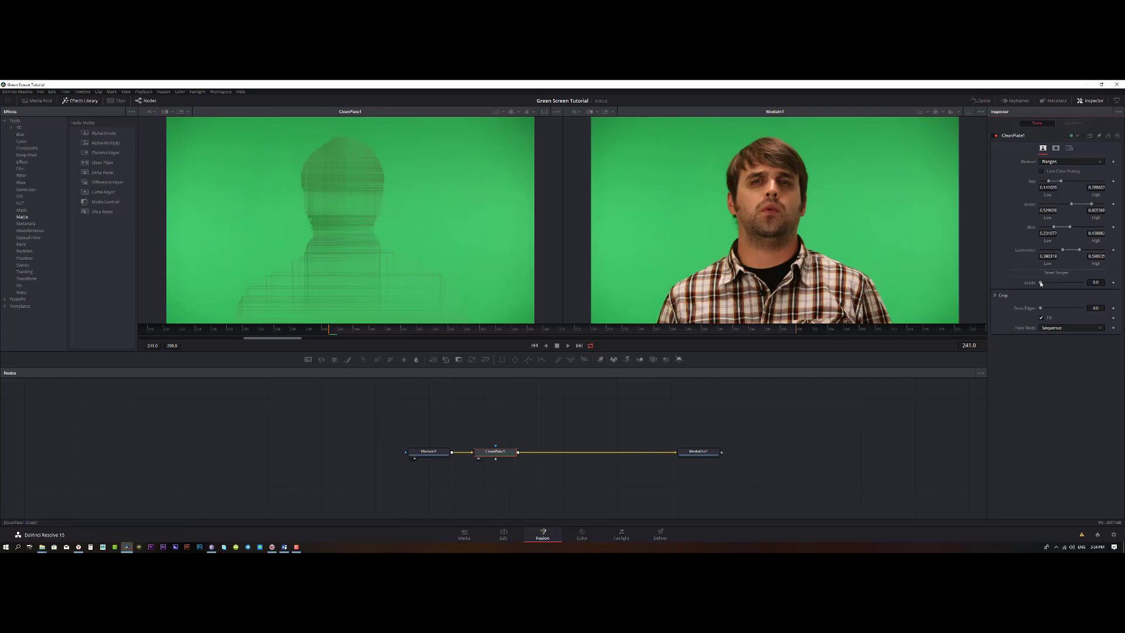
left_click_drag(1042, 284, 1061, 282)
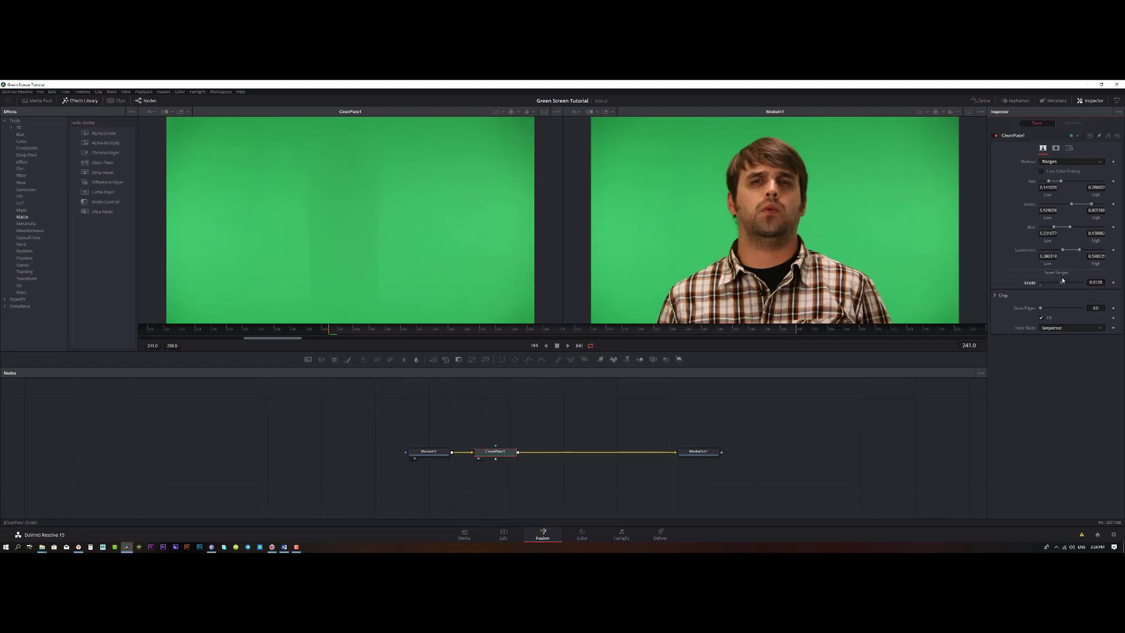
Space MediaIn1 further from the clean plate, insert a Delta Keyer between CleanPlate1 and MediaOut1, and display it in the second viewer
left_click_drag(434, 452, 411, 452)
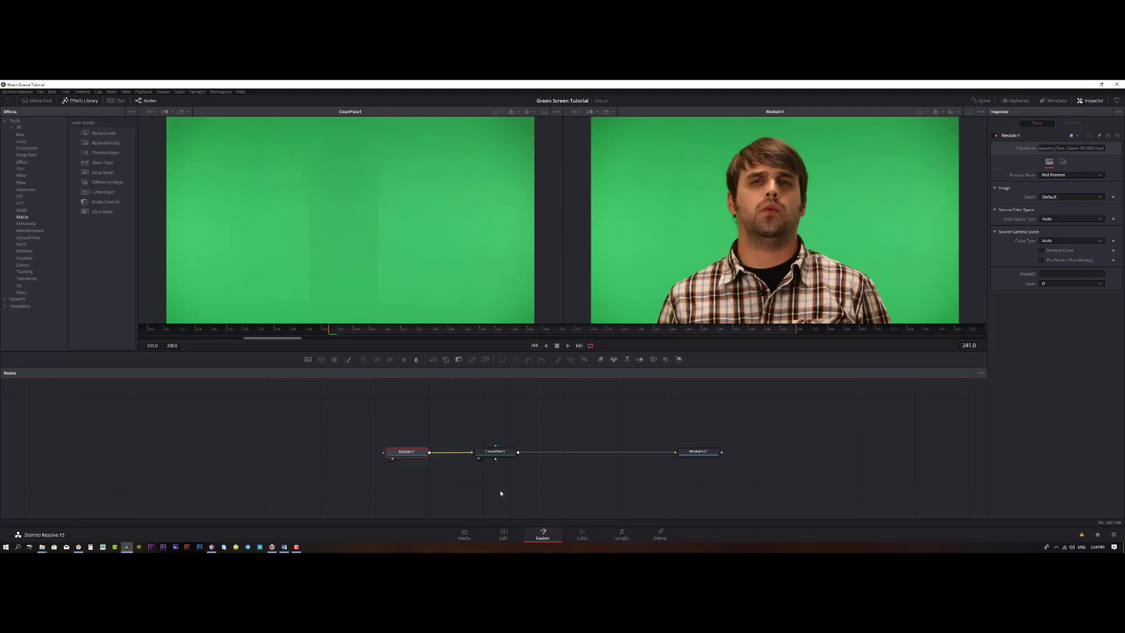
left_click(503, 453)
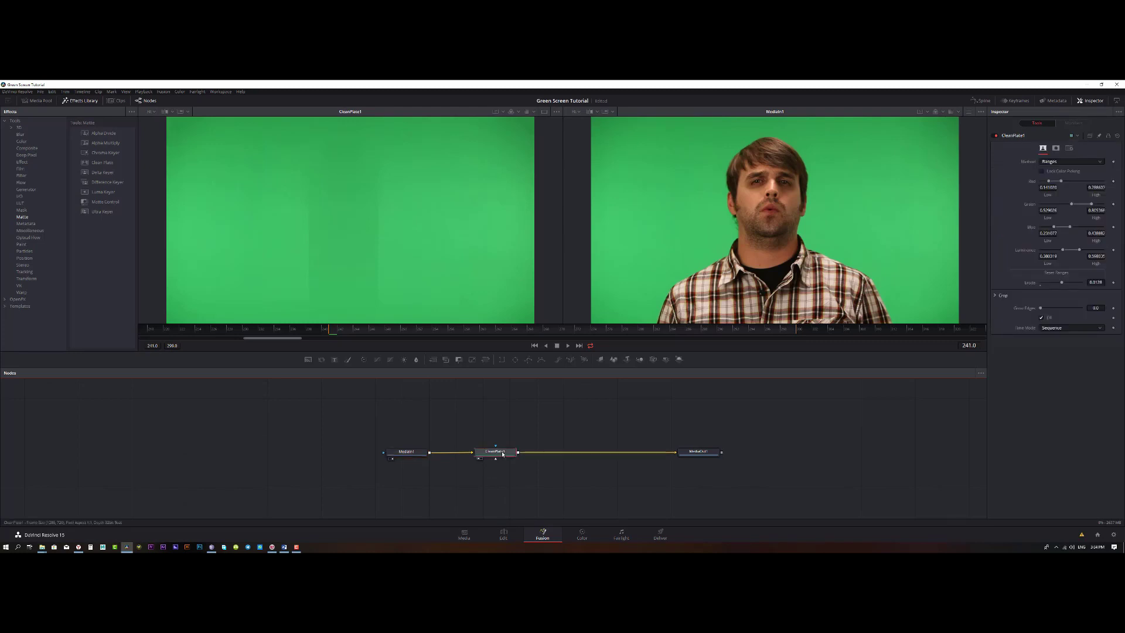
left_click_drag(114, 172, 572, 454)
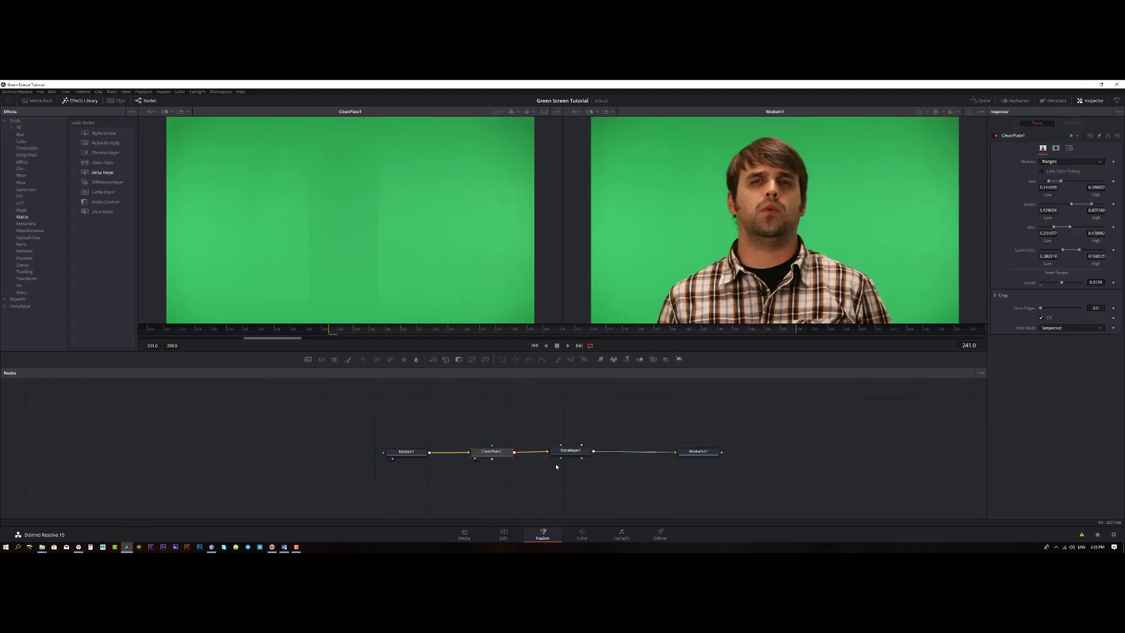
left_click(571, 455)
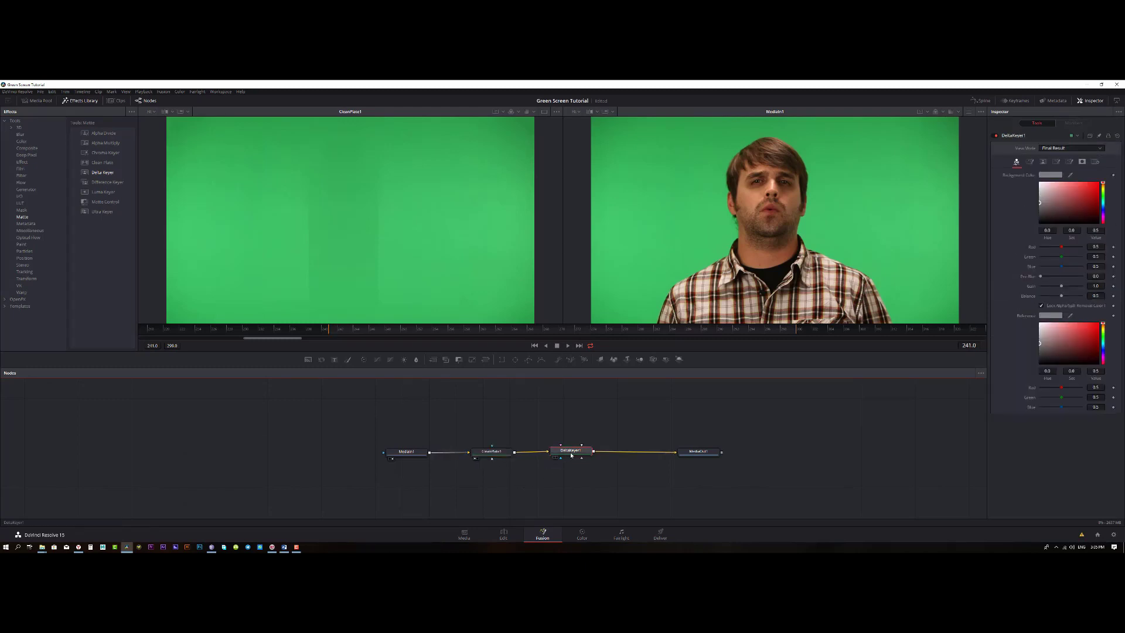
left_click_drag(571, 455, 728, 286)
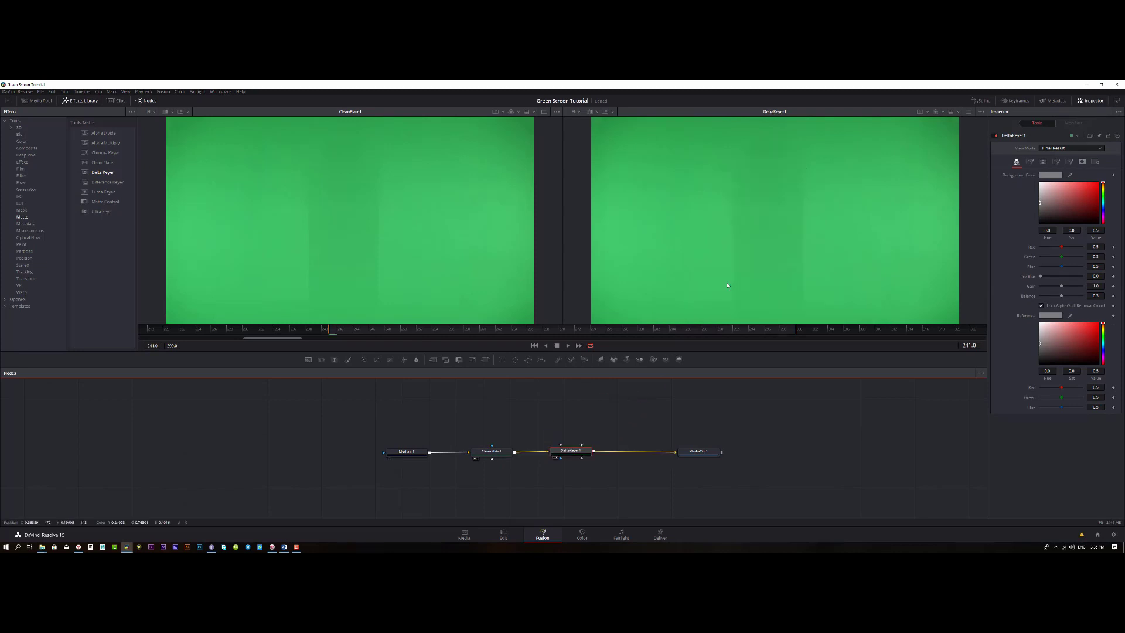
Disconnect CleanPlate1 from the Delta Keyer's main input and reconnect its output to the keyer's clean plate input
left_click(491, 455)
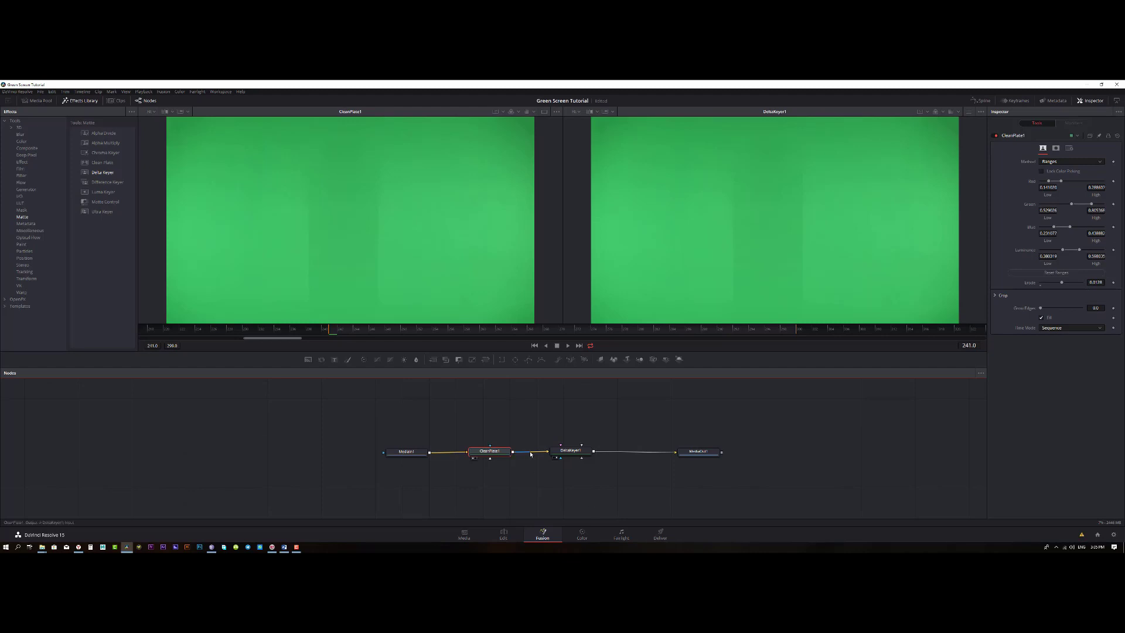
mouse_move(536, 453)
left_mouse_down()
mouse_move(539, 471)
mouse_move(519, 460)
left_mouse_up()
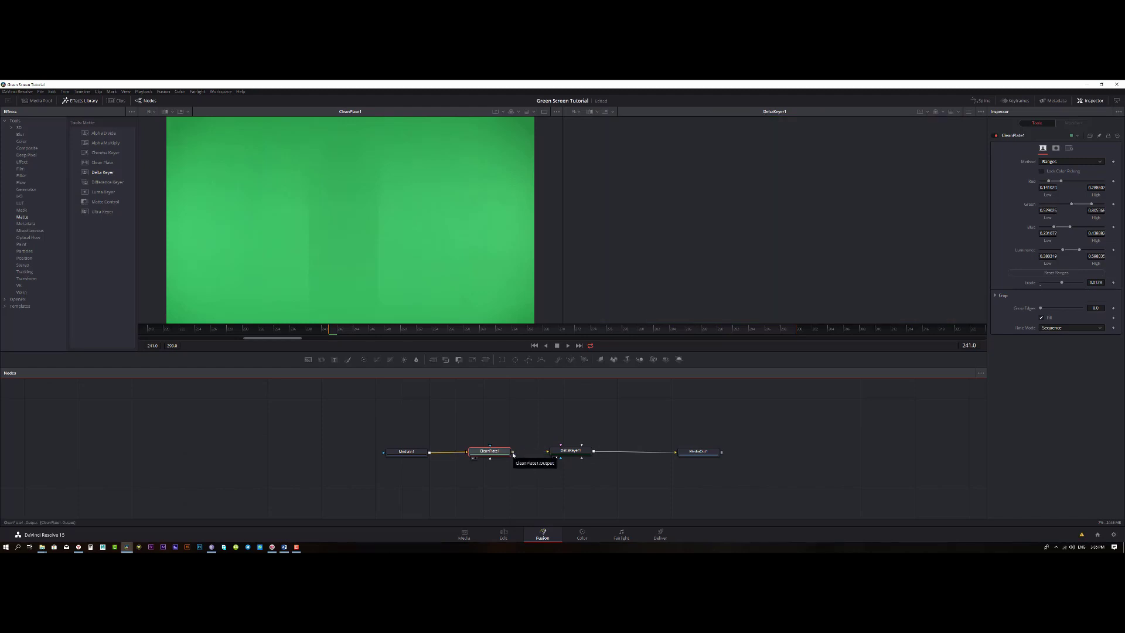
left_click_drag(512, 455, 563, 454)
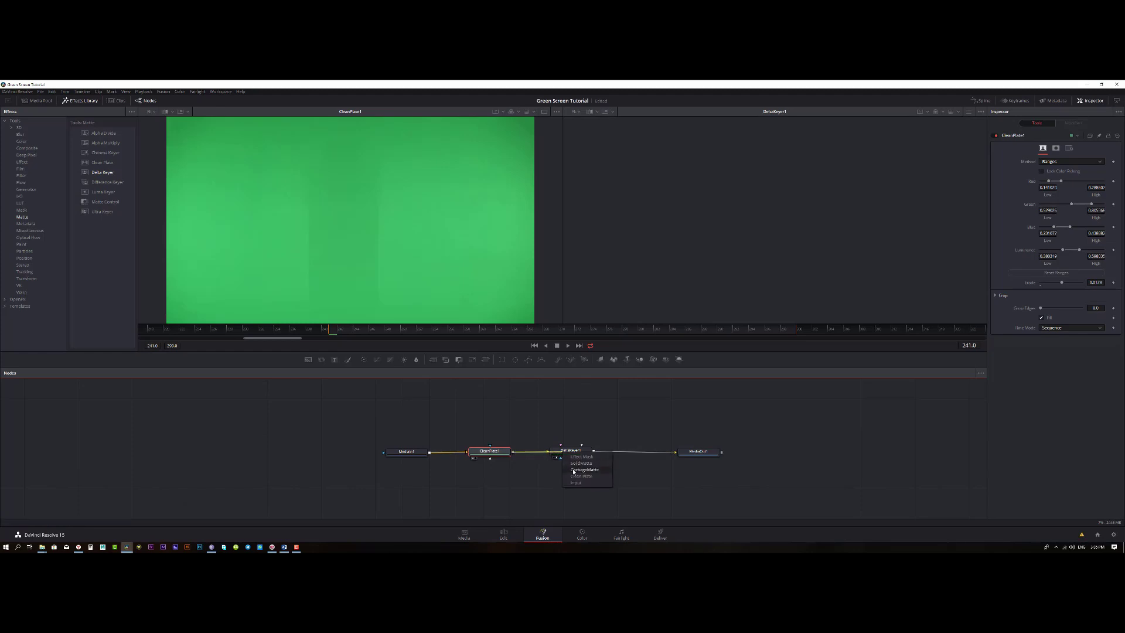
left_click(575, 476)
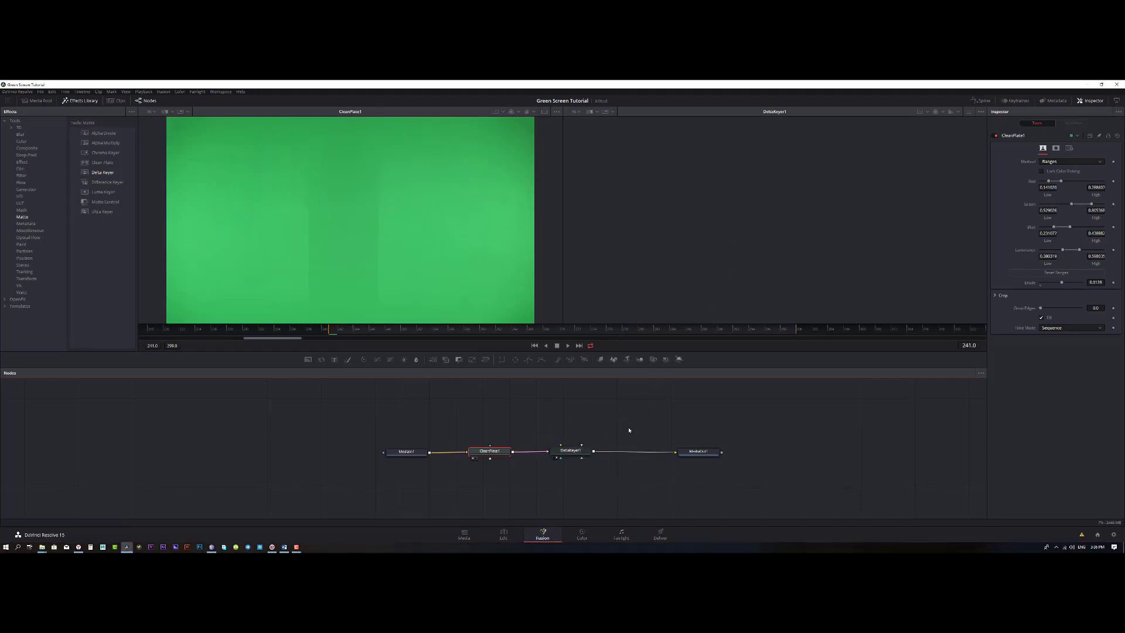
Move CleanPlate1 below the main node row and connect MediaIn1's output directly to DeltaKeyer1's main input
left_click_drag(489, 450, 491, 484)
mouse_move(570, 453)
left_mouse_down()
mouse_move(572, 485)
mouse_move(573, 451)
left_mouse_up()
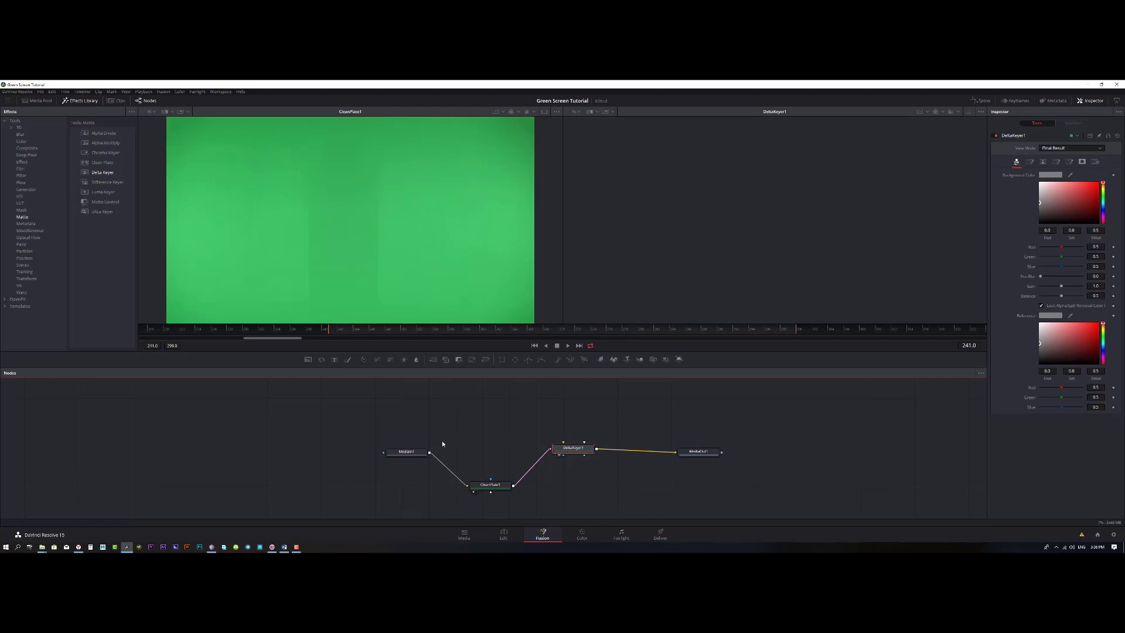
left_click_drag(430, 452, 585, 452)
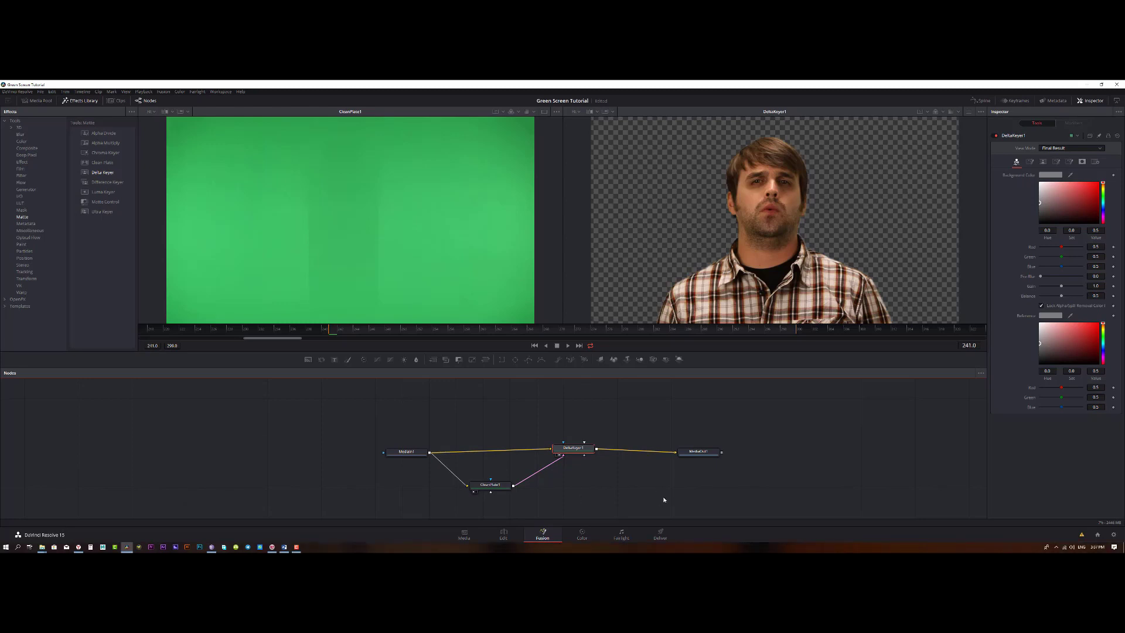
Show the Delta Keyer in Status view and tighten the matte threshold, raising Low slightly and lowering High to about 0.9
left_click(1071, 148)
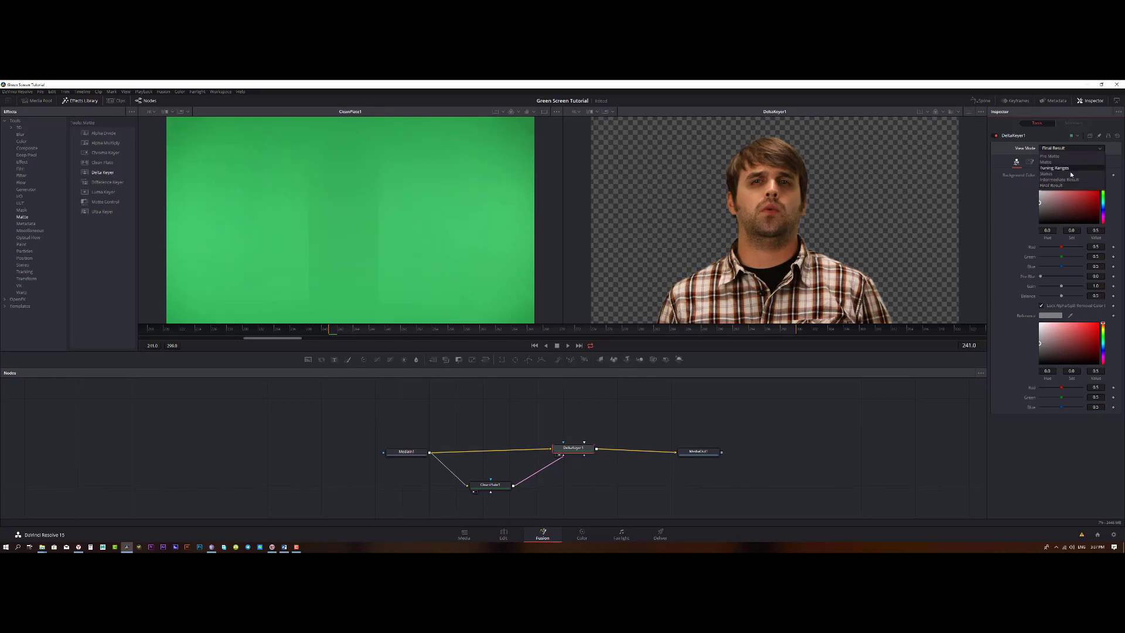
left_click(1072, 174)
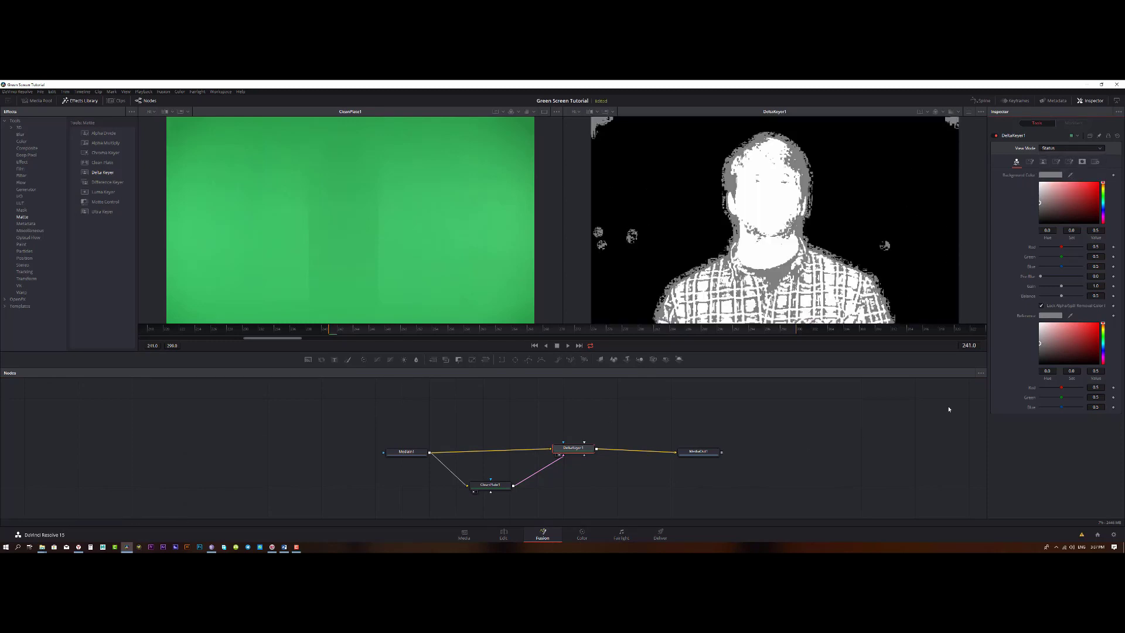
left_click(1044, 163)
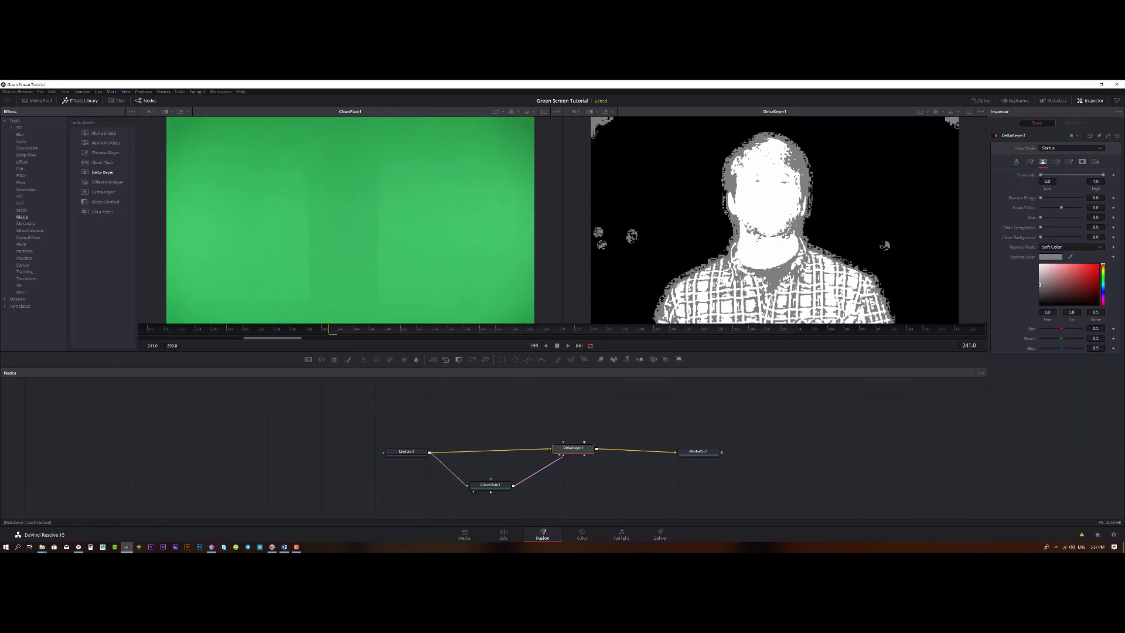
left_click_drag(1043, 177, 1045, 178)
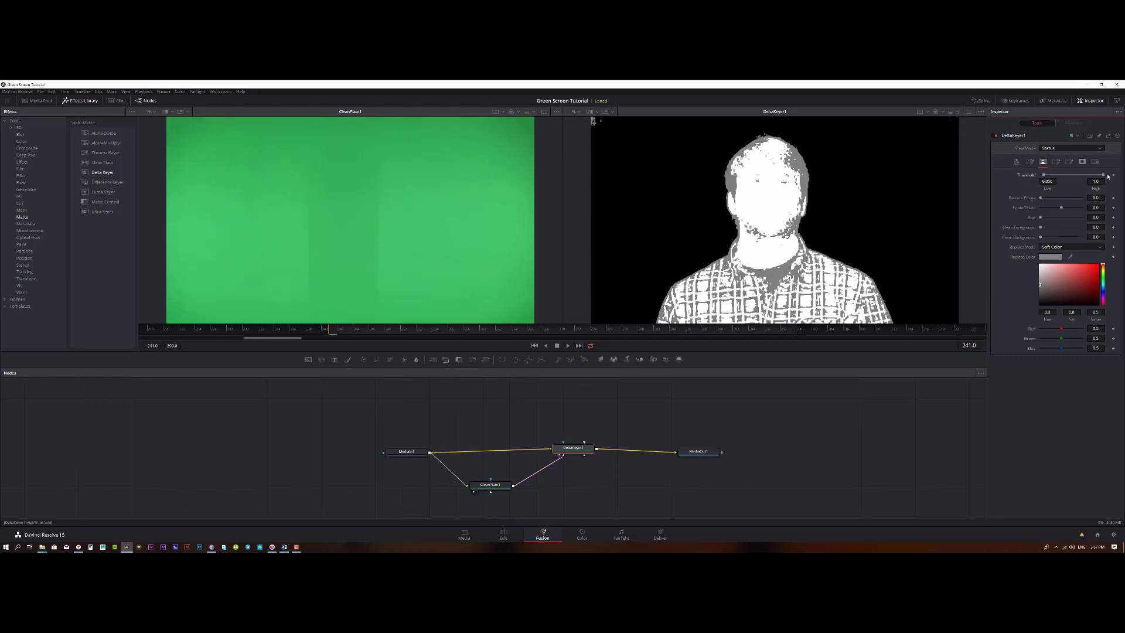
left_click_drag(1106, 177, 1100, 179)
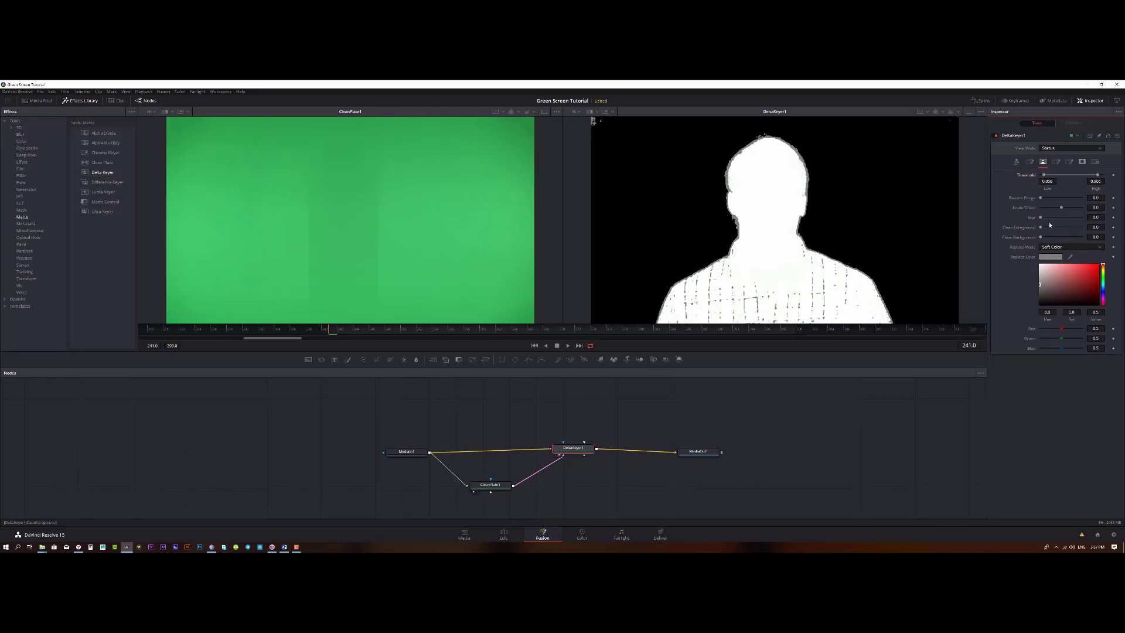
Refine the matte with slight Clean Foreground, Clean Background and Blur and a Low threshold of about 0.128, and restore the Final Result view
left_click_drag(1041, 228, 1045, 230)
left_click_drag(1042, 238, 1053, 239)
left_click_drag(1098, 175, 1098, 175)
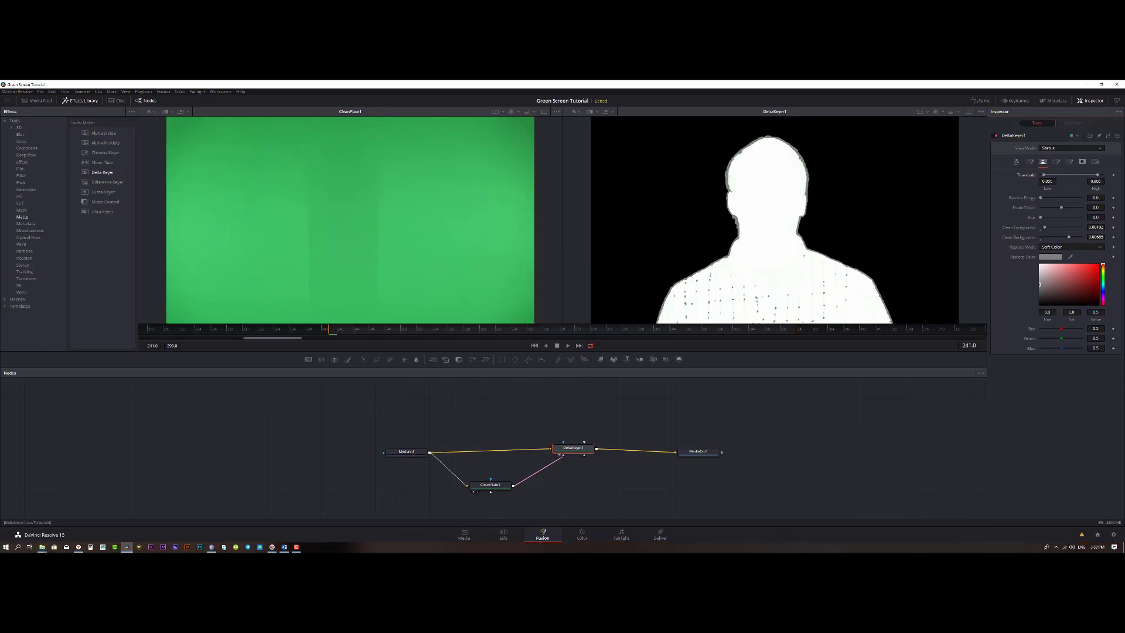
left_click_drag(1044, 175, 1048, 182)
mouse_move(1041, 218)
left_mouse_down()
mouse_move(1050, 218)
mouse_move(1041, 217)
left_mouse_up()
left_click(1069, 149)
left_click(1076, 186)
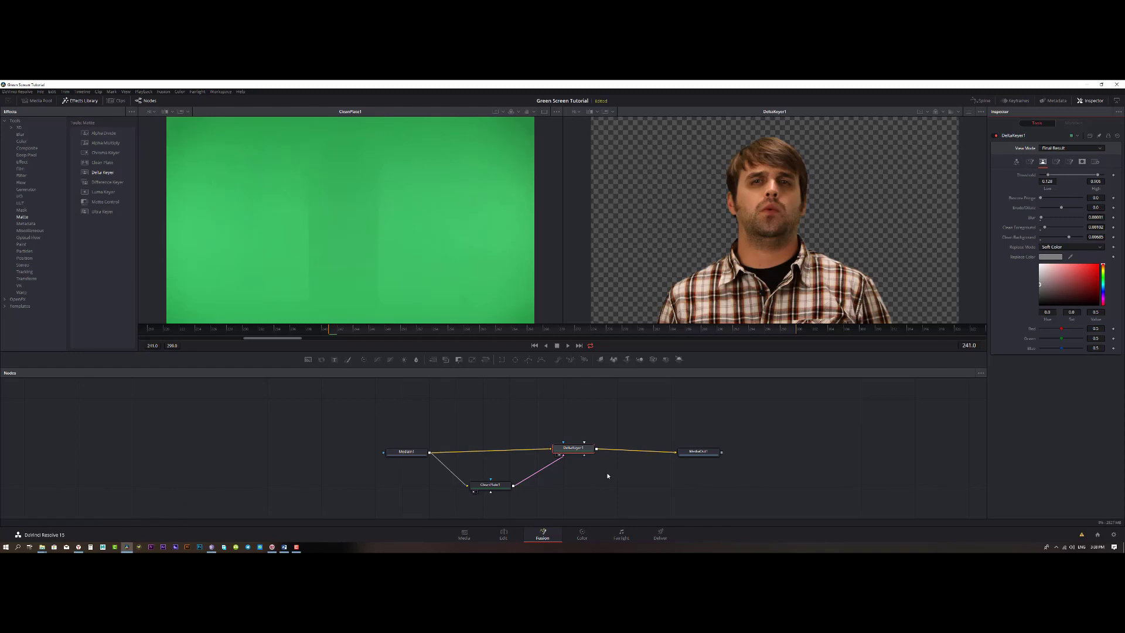
Return to the Edit page and unlink the green screen clip's video from its audio
left_click(502, 535)
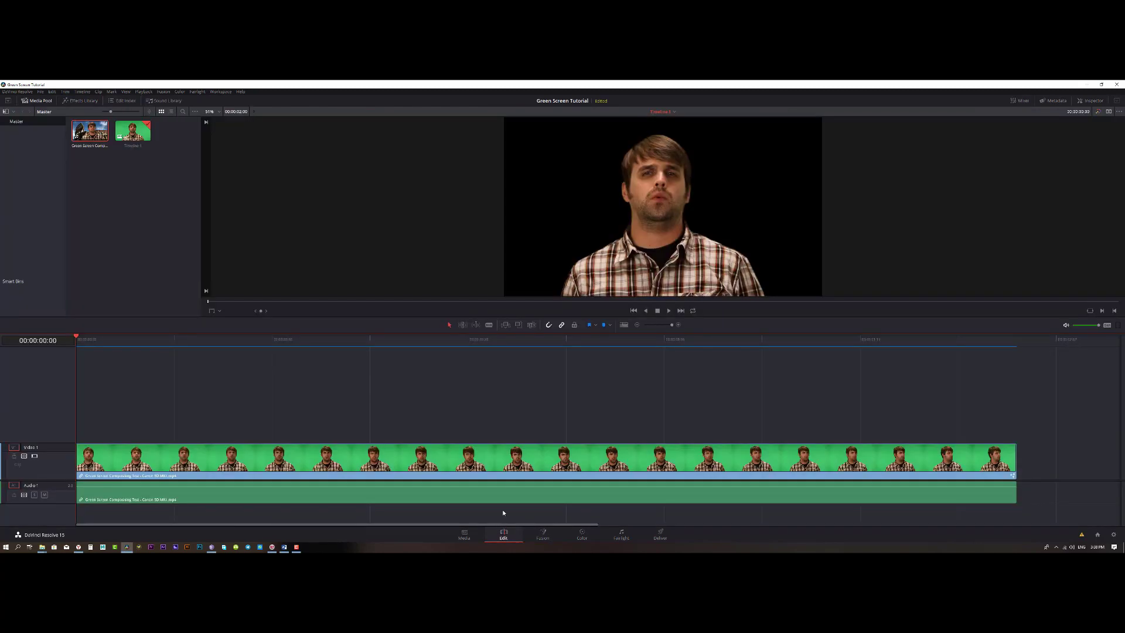
mouse_move(495, 470)
left_mouse_down()
mouse_move(491, 438)
mouse_move(488, 455)
left_mouse_up()
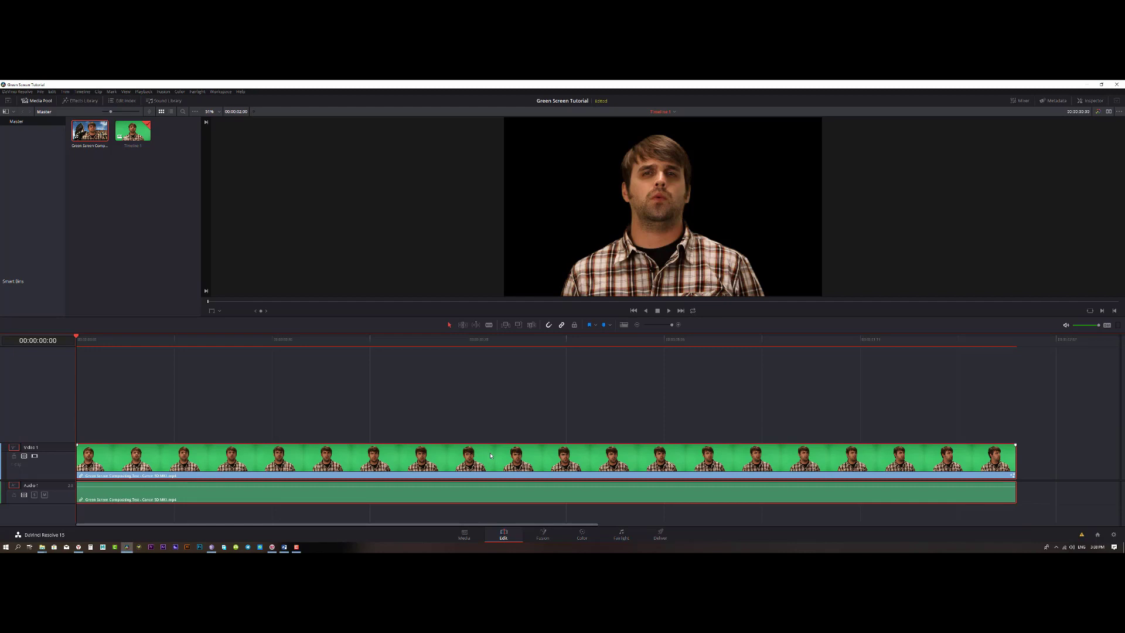
right_click(492, 455)
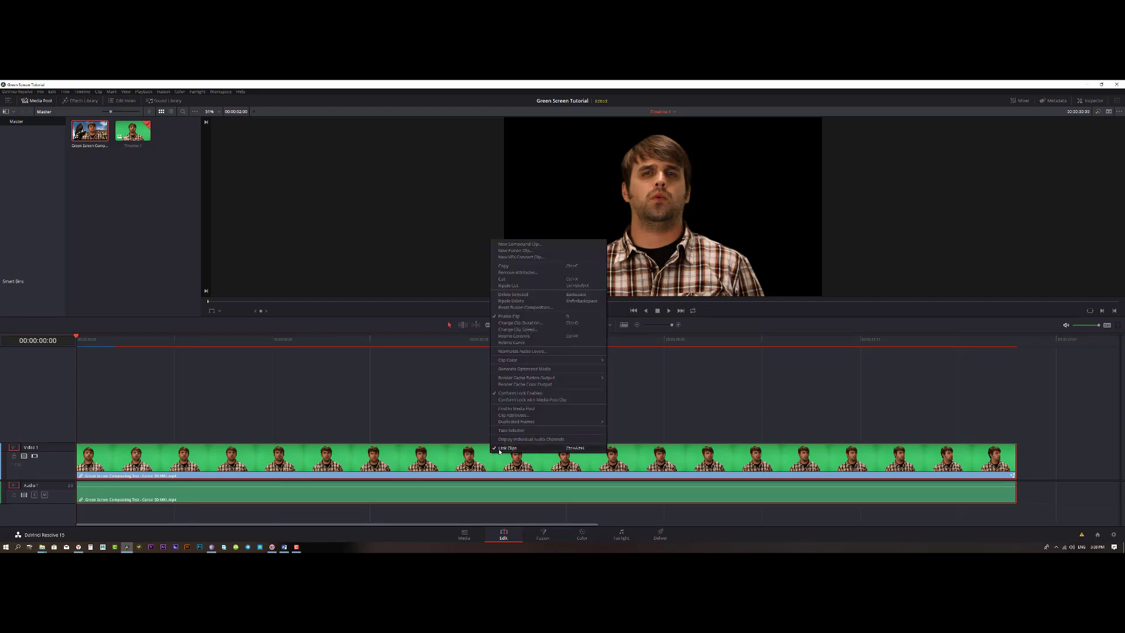
left_click(500, 450)
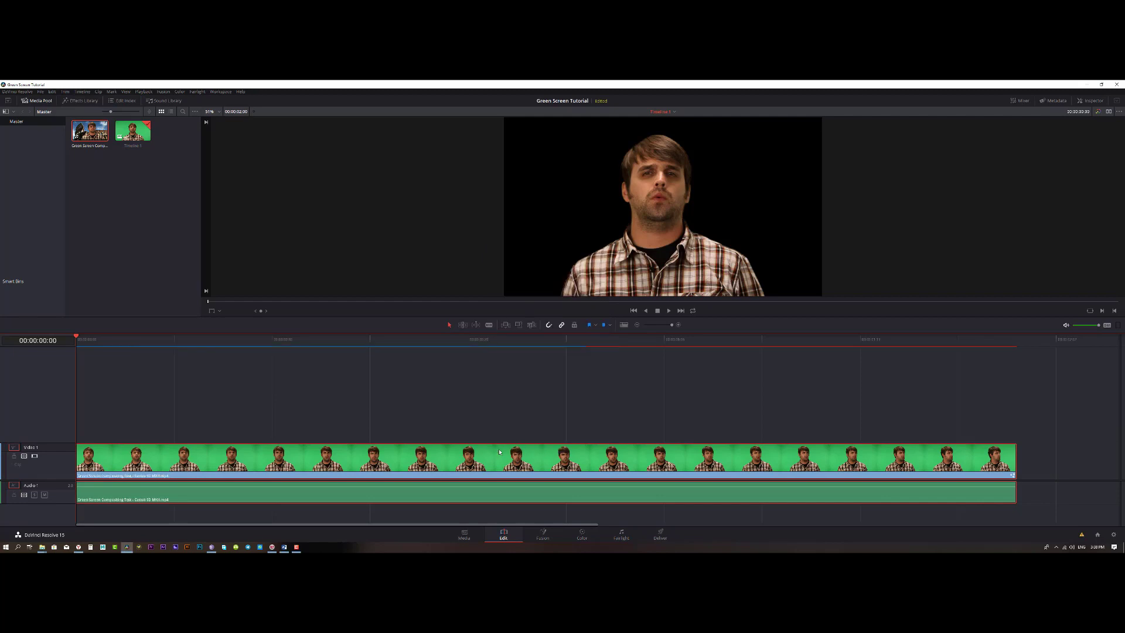
Delete the unlinked audio from Audio 1 and move the keyed video clip up to the Video 2 track
left_click(504, 500)
key("Delete")
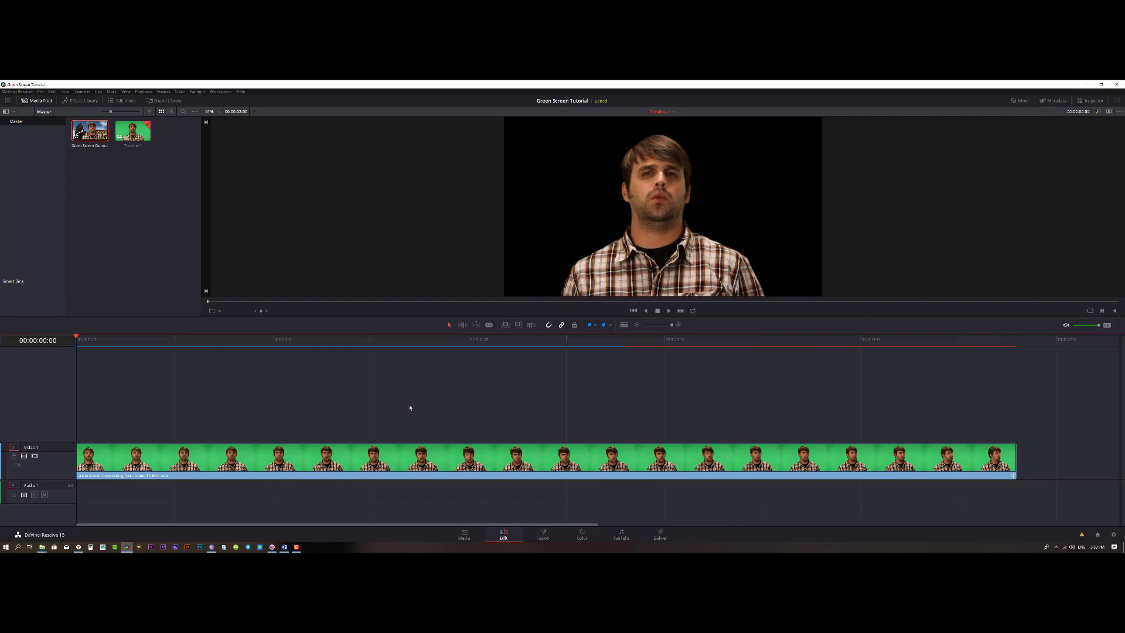
left_click(374, 462)
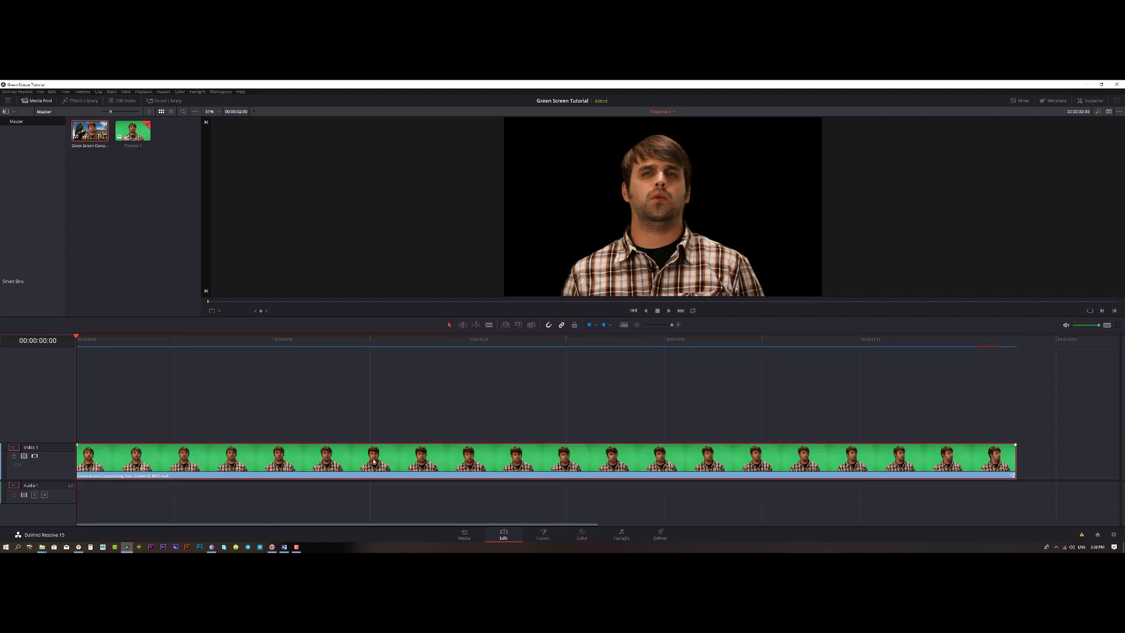
left_click_drag(373, 462, 371, 432)
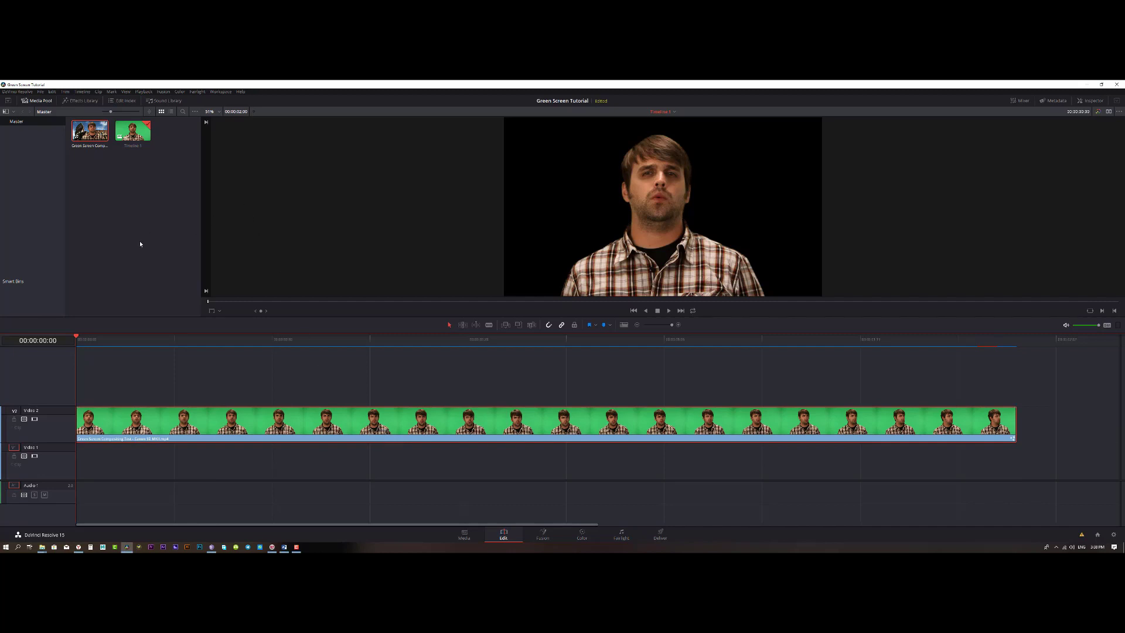
Import the seaside living room wallpaper image into the media pool and place it at the start of Video 1, beneath the keyed clip
key("ctrl+i")
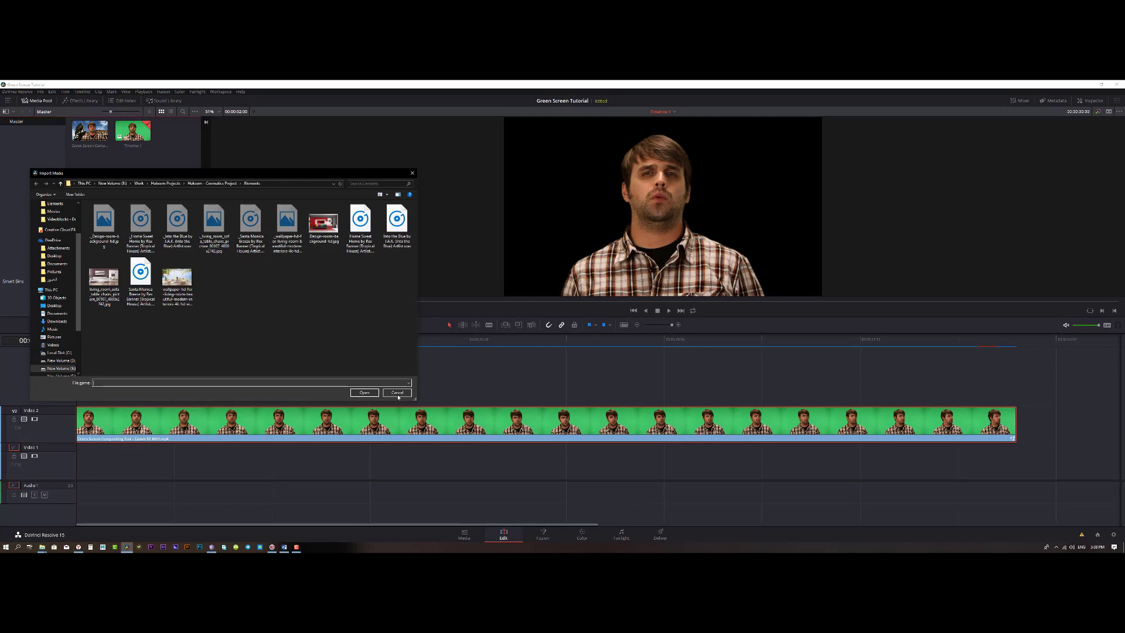
left_click(397, 393)
right_click(168, 205)
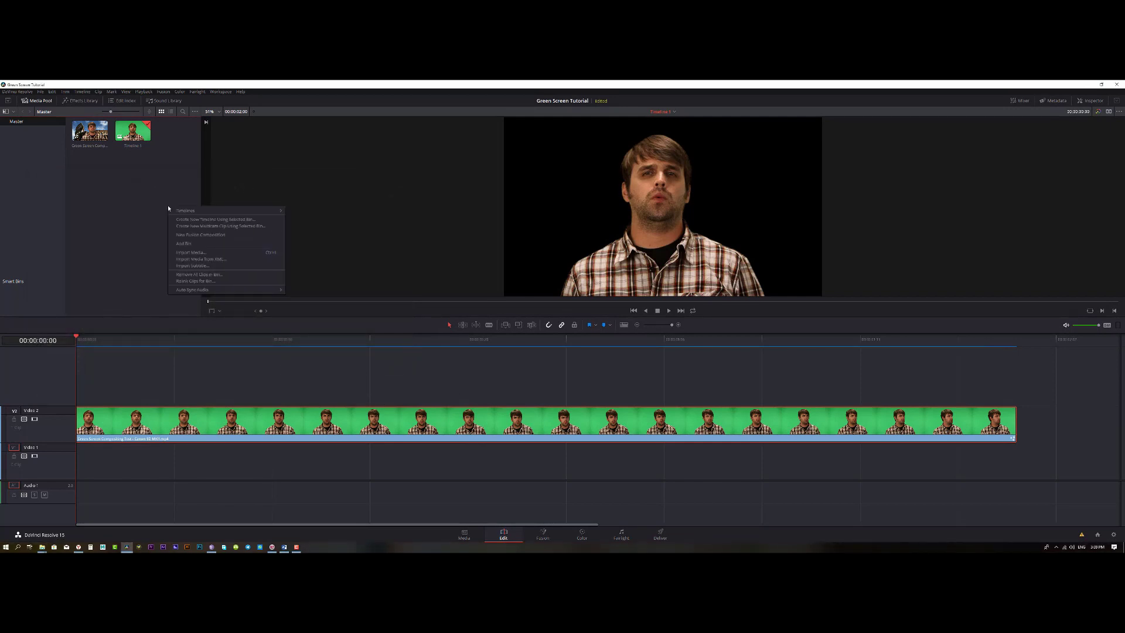
left_click(198, 253)
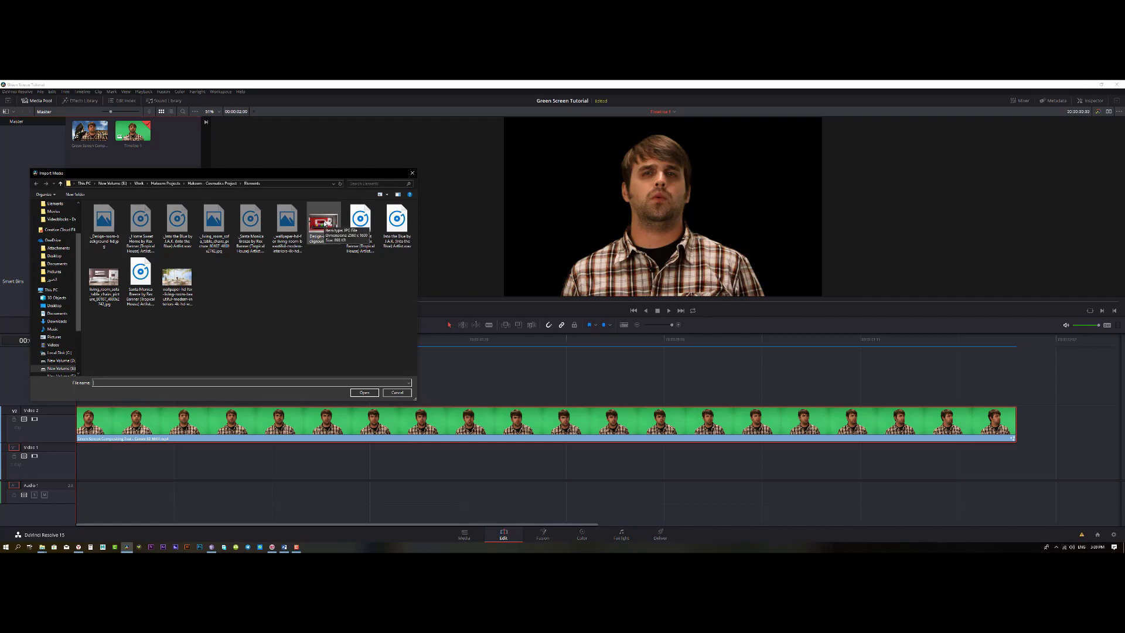
left_click(173, 279)
double_click(174, 279)
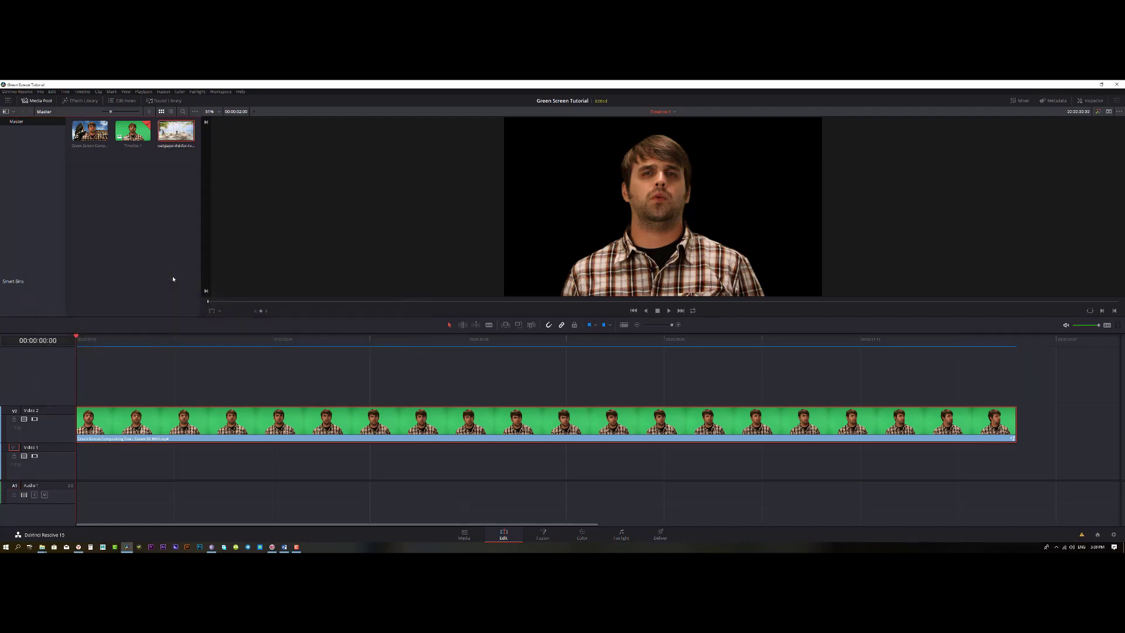
left_click_drag(171, 133, 94, 460)
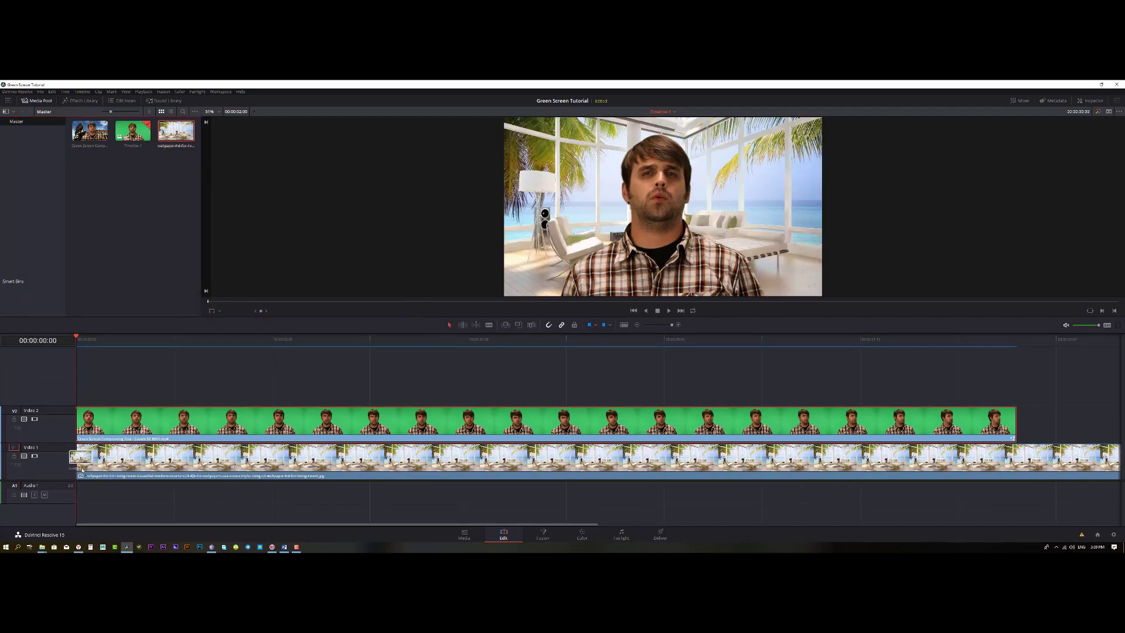
Cut the background image at 00:00:02:00, where the keyed clip ends, delete the excess, and return the playhead to the start
left_click_drag(235, 344, 115, 396)
scroll(113, 396, "down", 4)
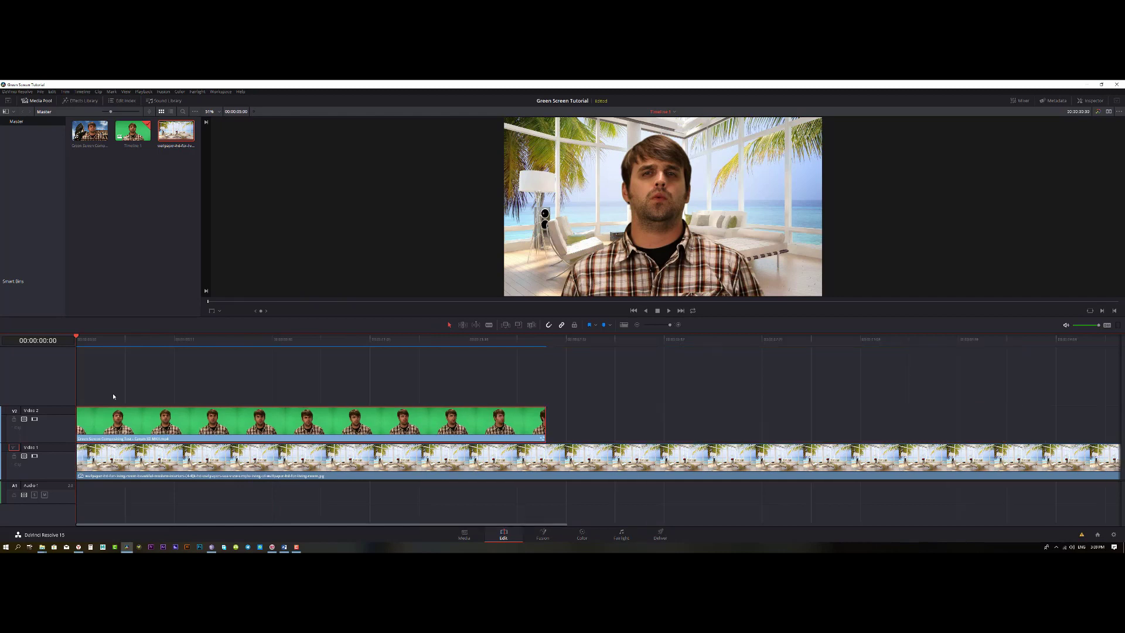
left_click_drag(236, 348, 305, 364)
left_click(345, 459)
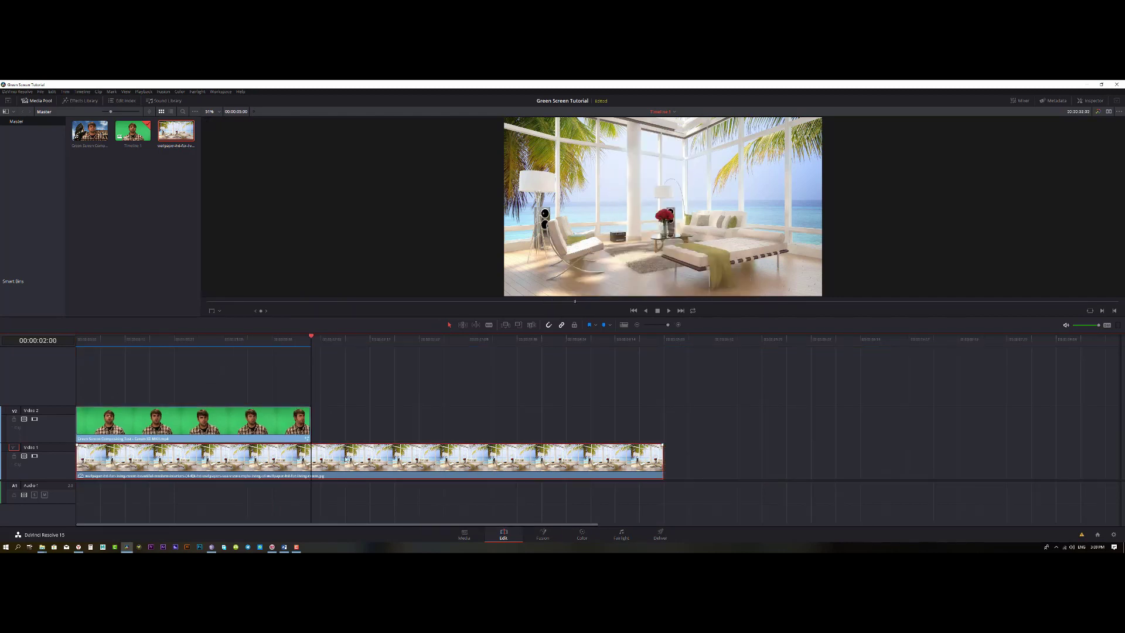
key("ctrl+b")
left_click(370, 469)
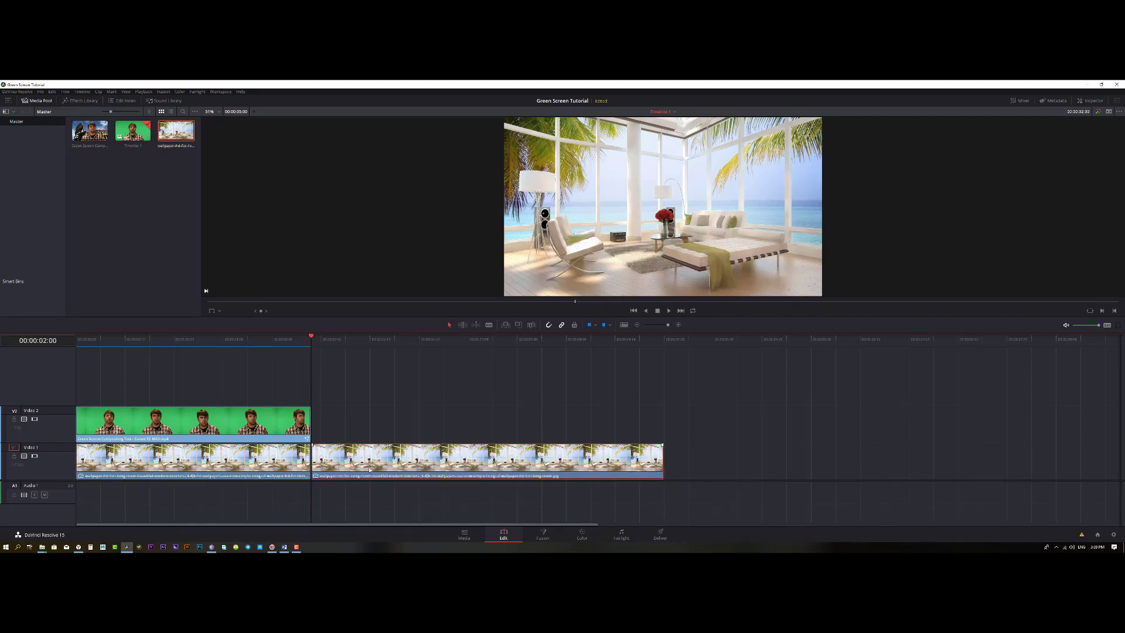
key("Delete")
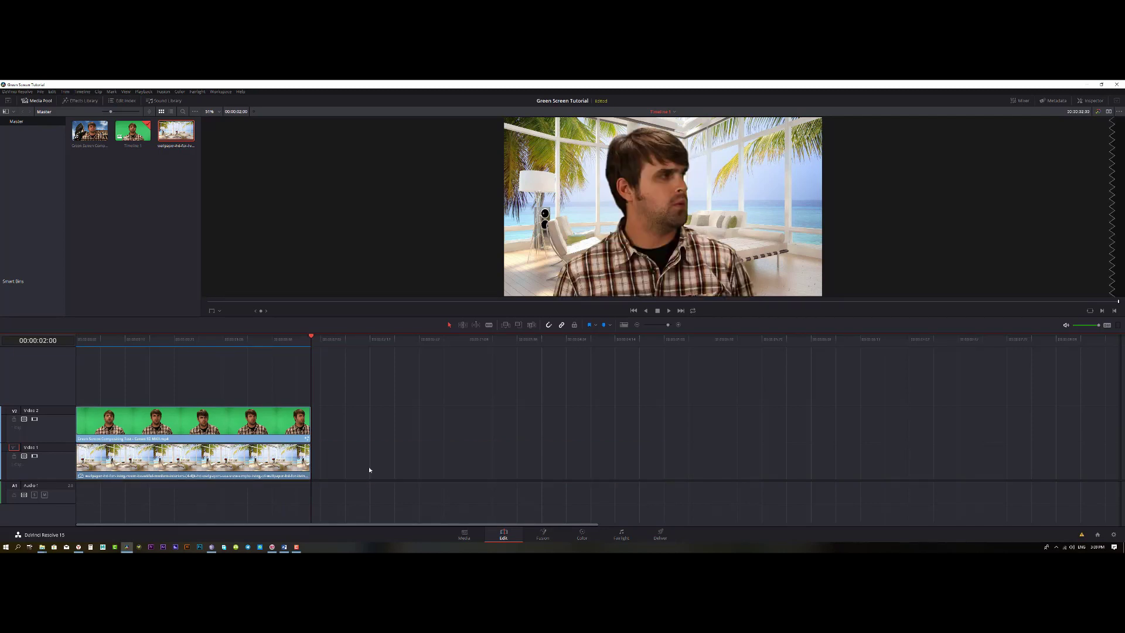
key("Home")
key("ctrl+equal")
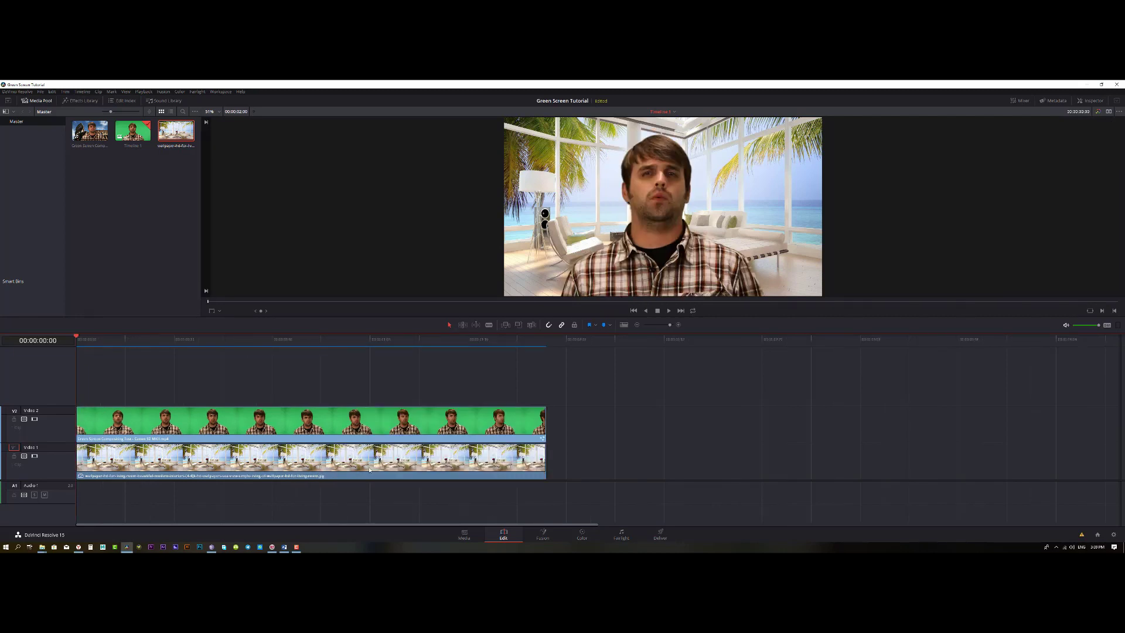
key("ctrl+equal")
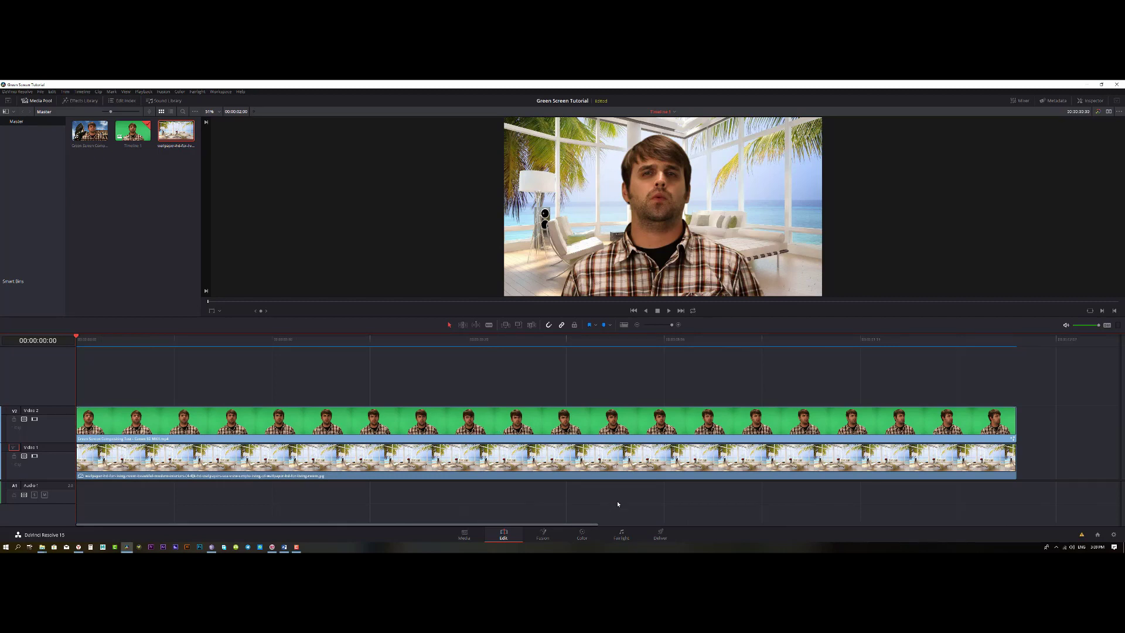
On the Color page, add a Corrector node to the keyed clip and insert it between node 01 and the output
left_click(579, 537)
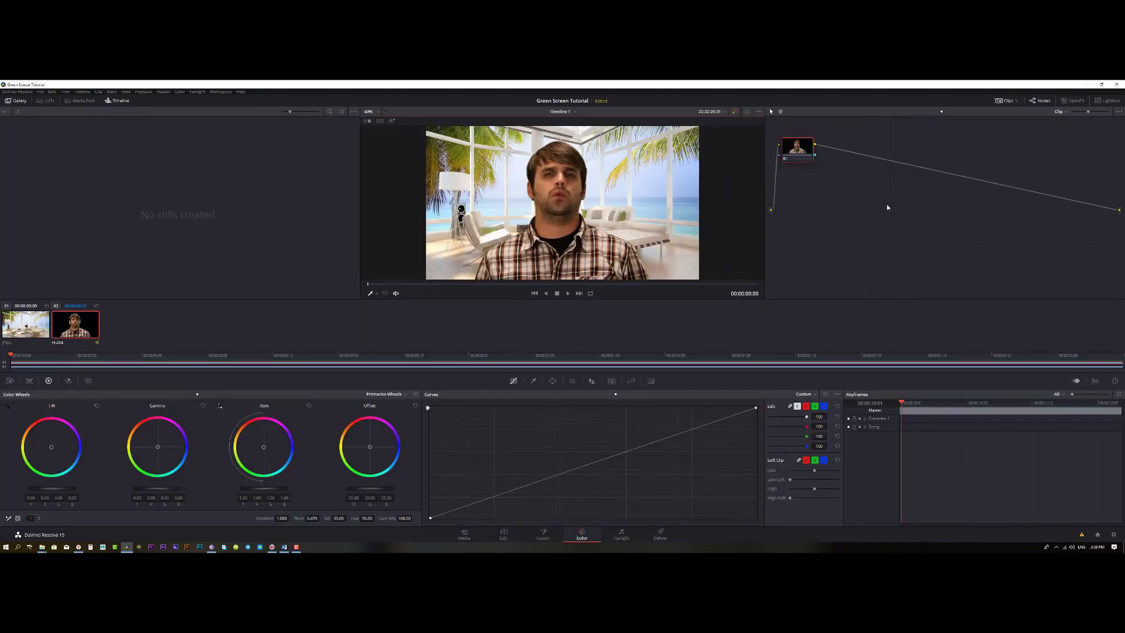
right_click(852, 208)
mouse_move(883, 217)
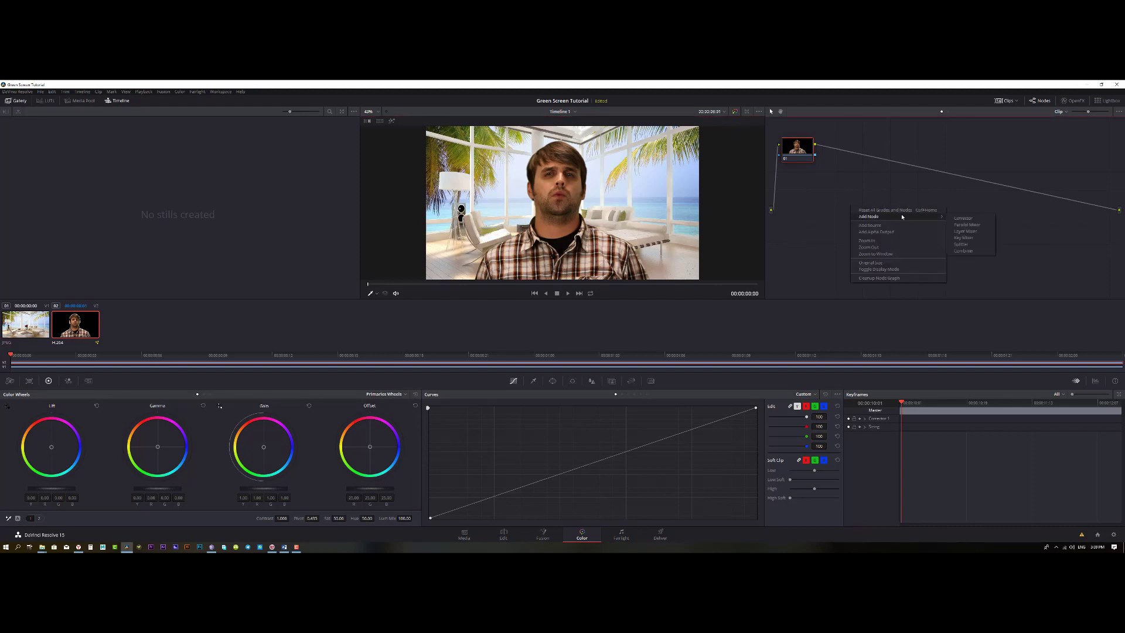
left_click(963, 218)
left_click_drag(852, 210, 871, 155)
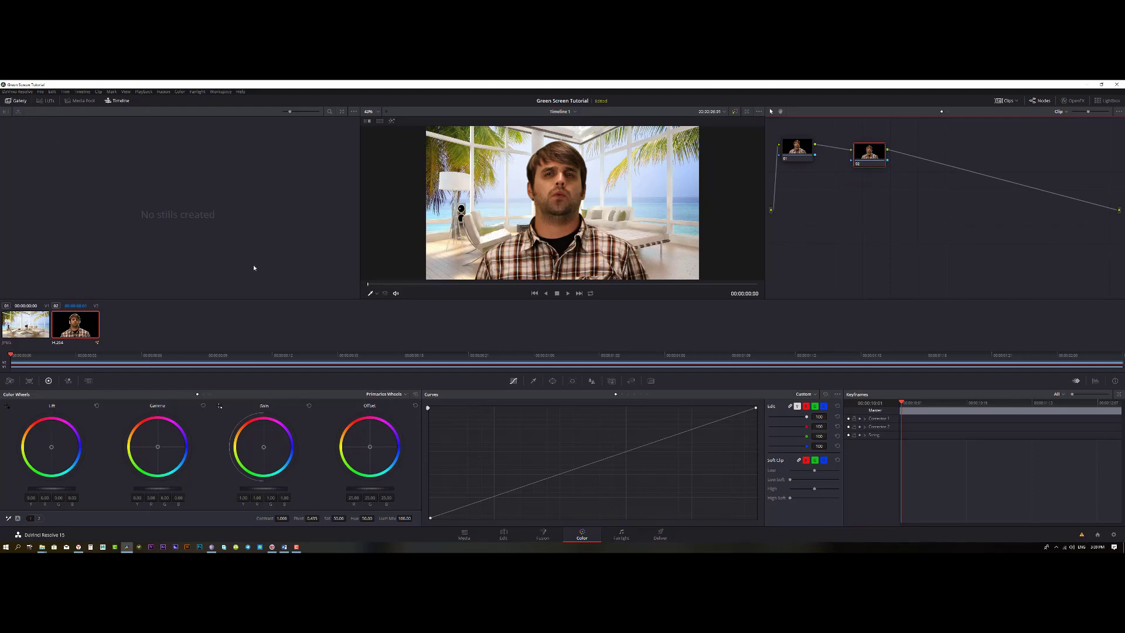
Apply a LUT from the Blackmagic Design collection to node 02 of the keyed clip
left_click(49, 101)
left_click(24, 130)
left_click(27, 157)
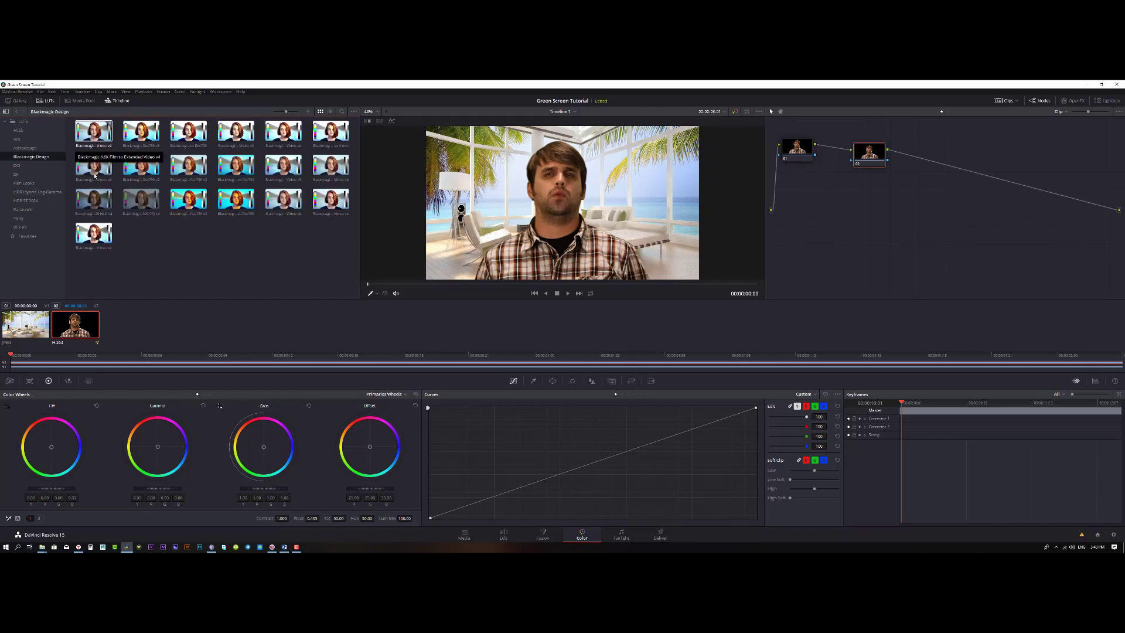
double_click(94, 233)
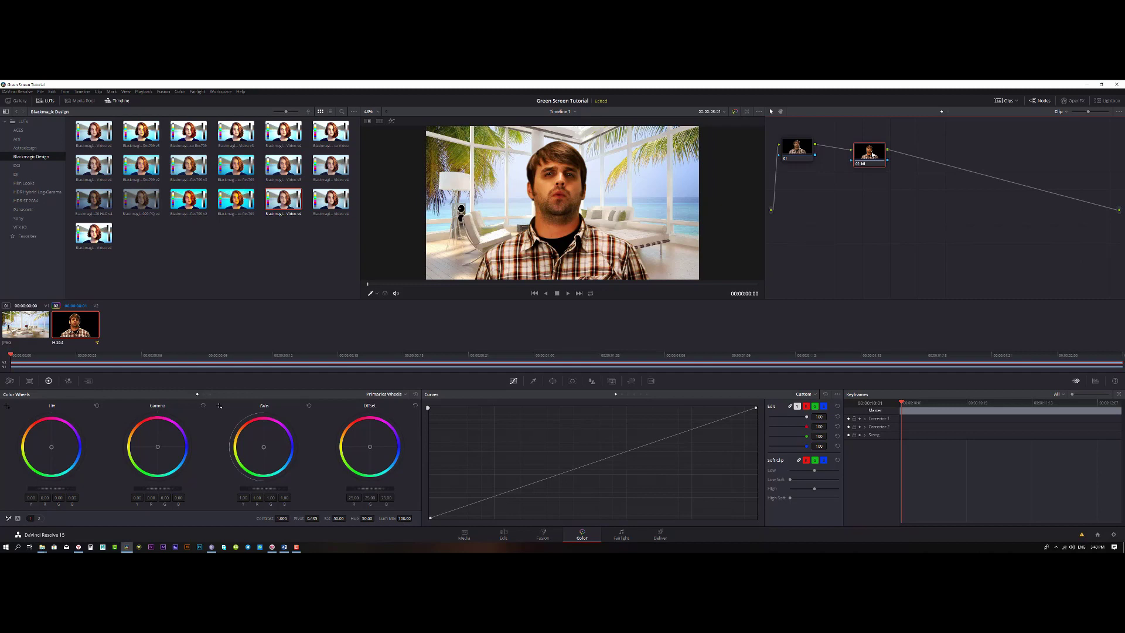
Delete the LUT-graded node 02 and insert a fresh Corrector node between node 01 and the output
key("Delete")
right_click(866, 224)
mouse_move(880, 235)
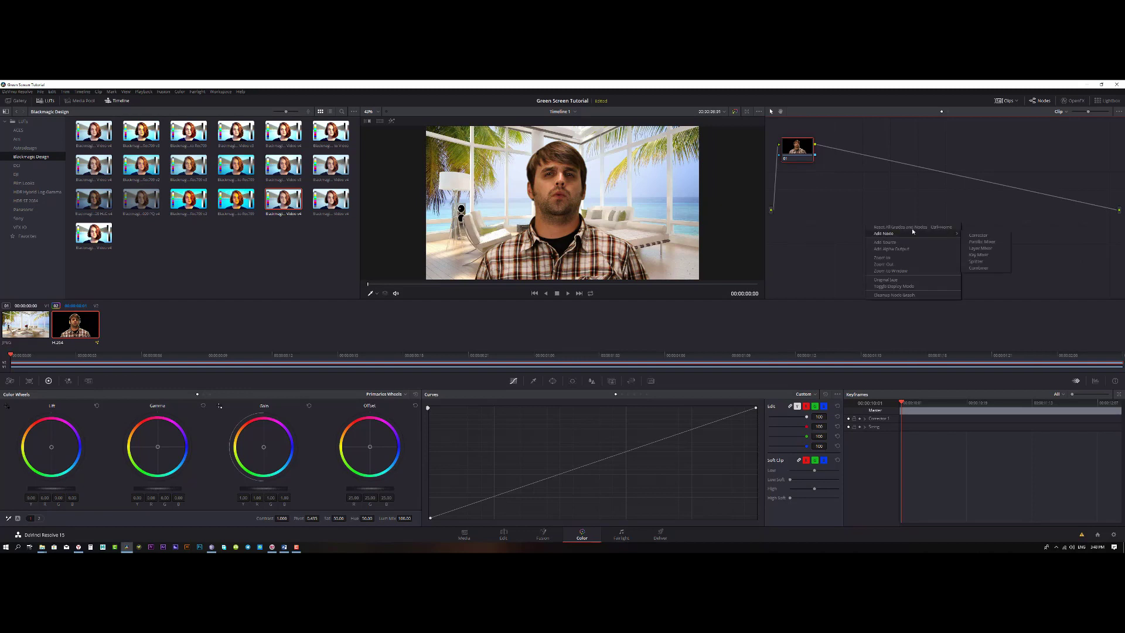
left_click(974, 237)
left_click_drag(867, 203, 873, 151)
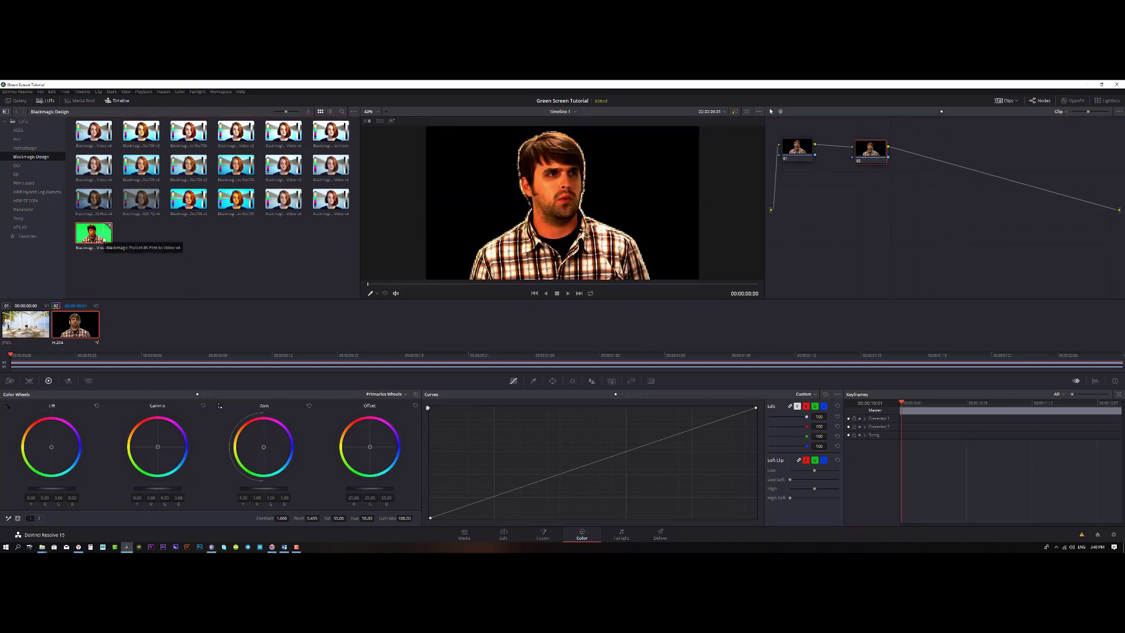
Try the Blackmagic Pocket 4K Film to Video v4 LUT on the new Corrector node, and delete that node
left_click(102, 239)
left_click(873, 154)
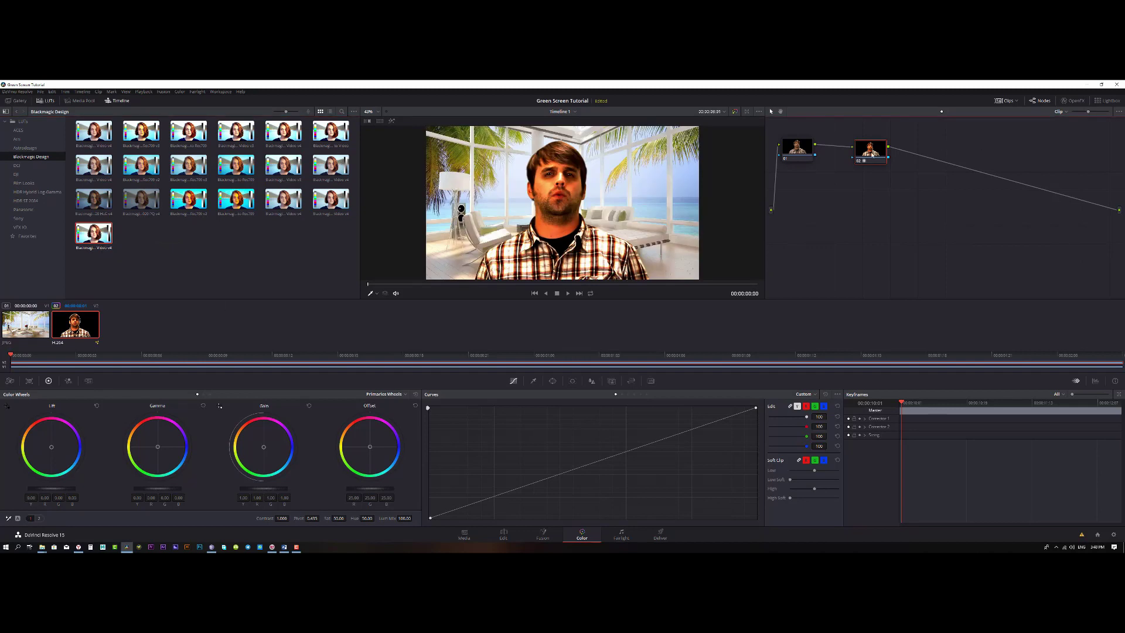
key("Delete")
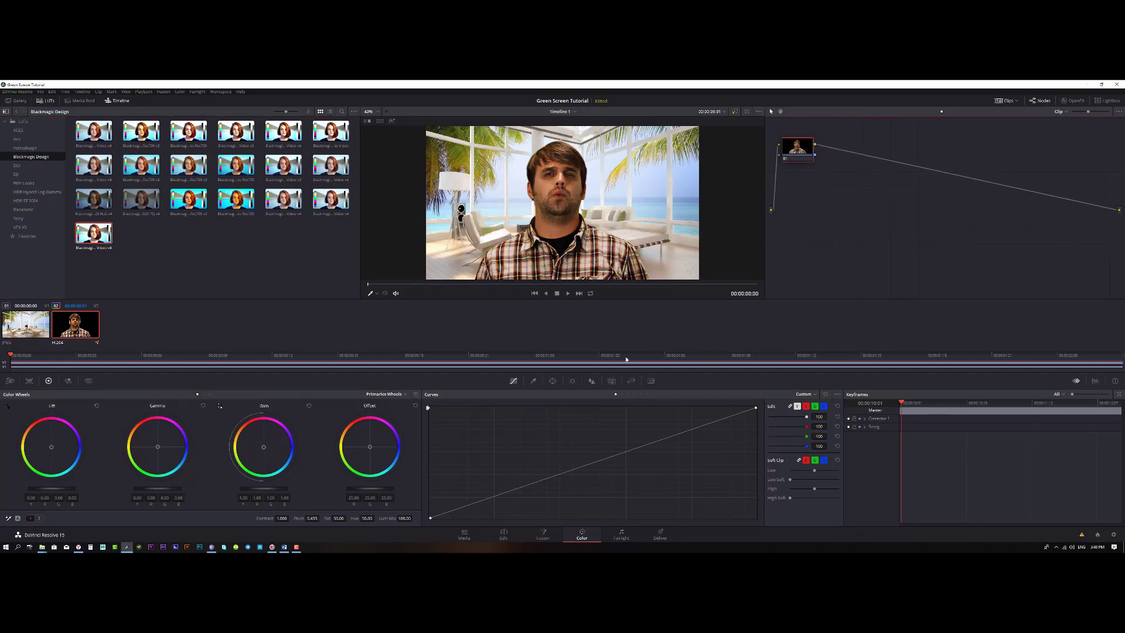
On the Edit page, move the background image along Video 1 to start at 00:00:02:13 and place the playhead on its first frame
left_click(509, 536)
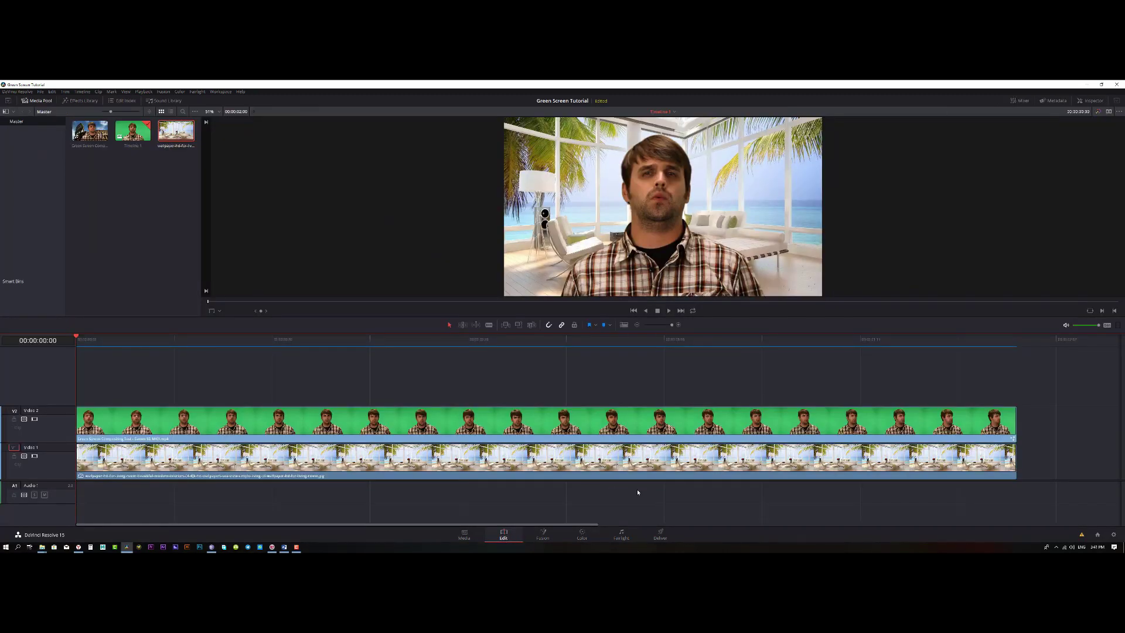
key("ctrl+minus")
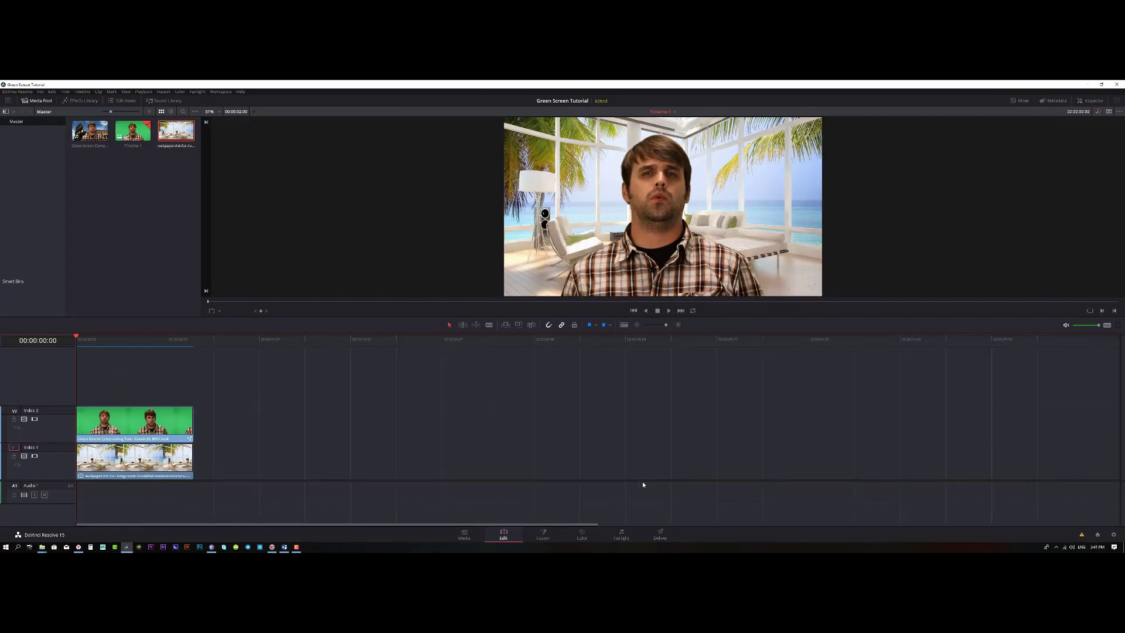
key("ctrl+equal")
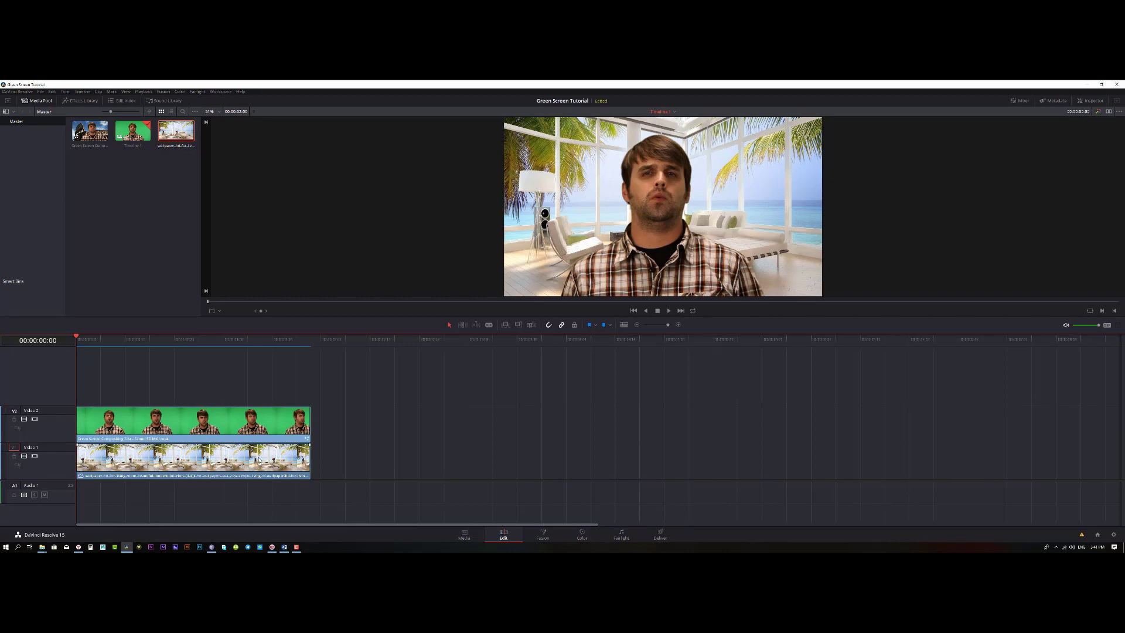
left_click_drag(256, 461, 556, 461)
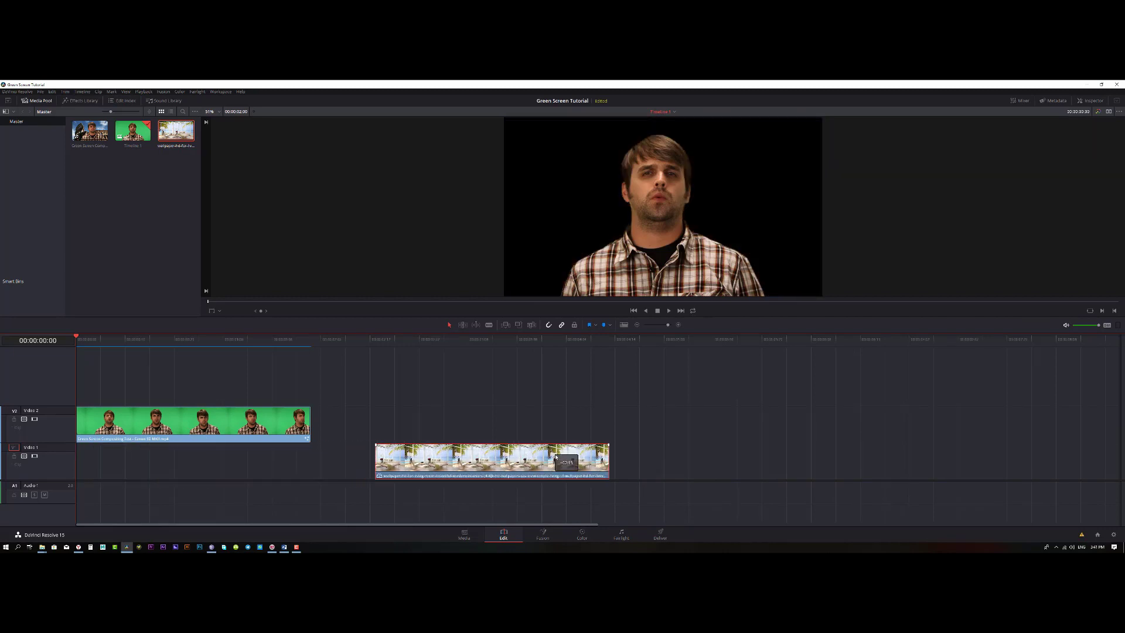
left_click(432, 345)
left_click_drag(432, 346, 387, 352)
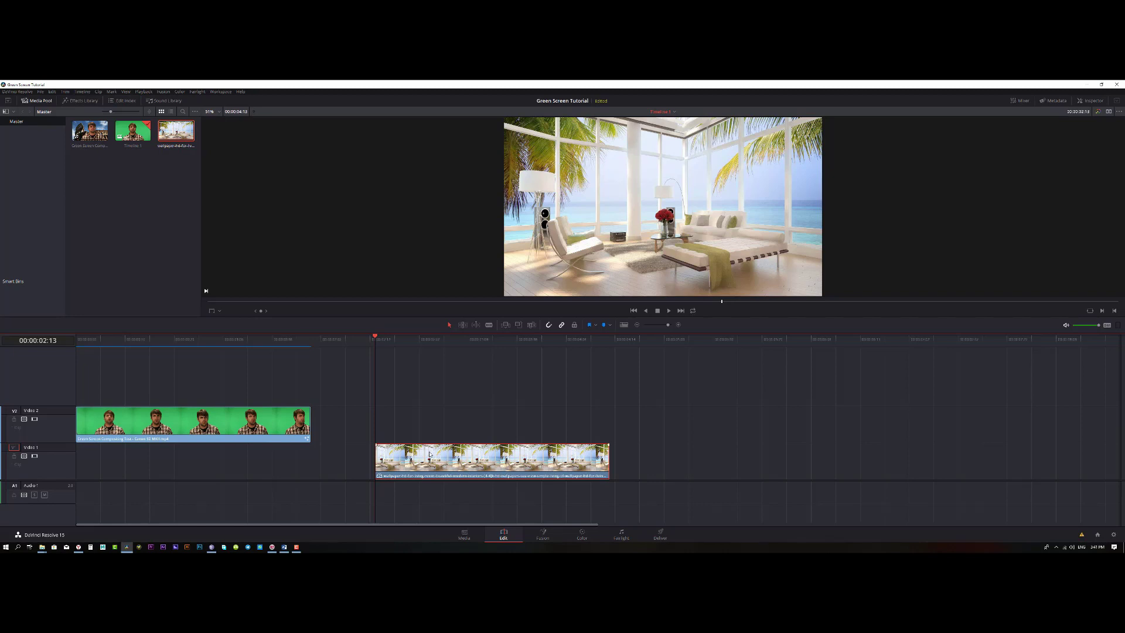
In Fusion, add a Gaussian Blur node between MediaIn1 and MediaOut1 of the background image
left_click(543, 535)
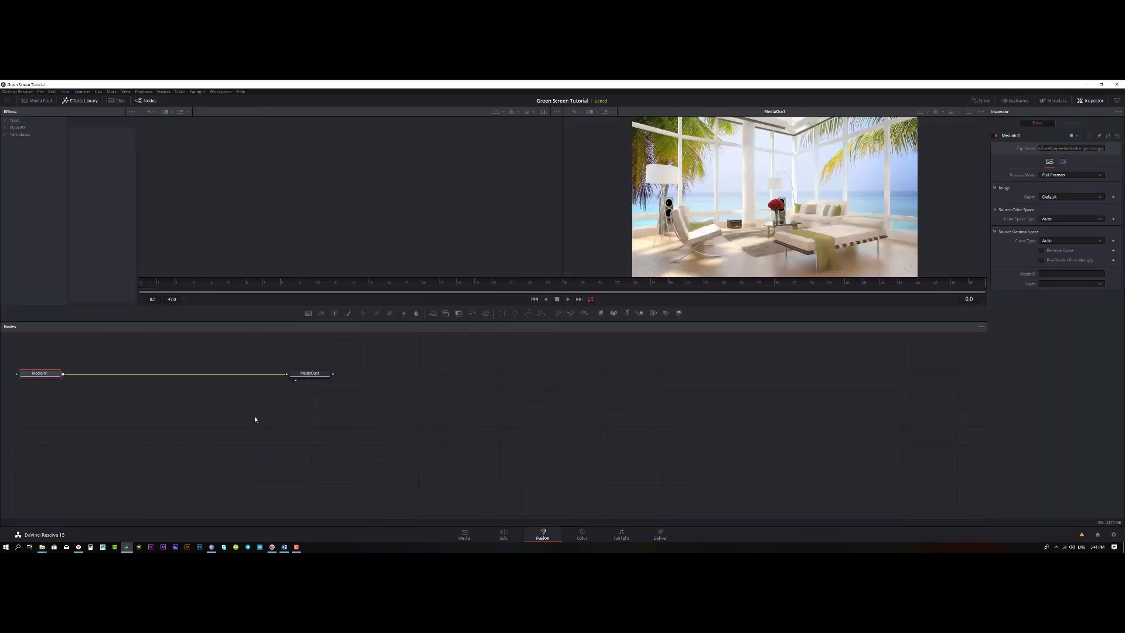
left_click_drag(322, 427, 634, 461)
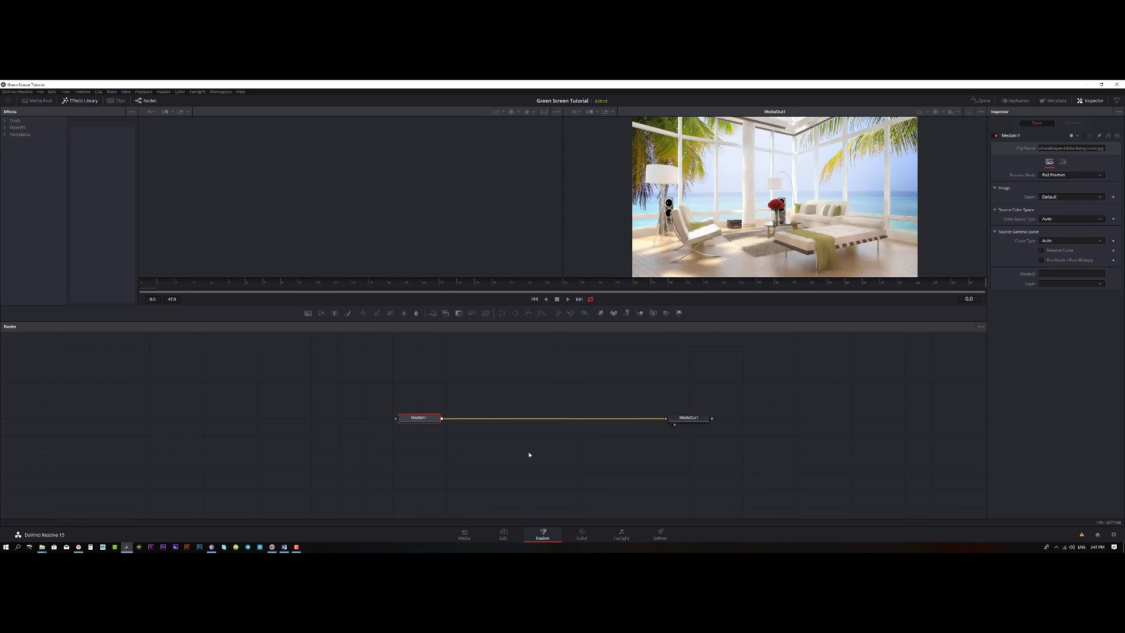
key("ctrl+space")
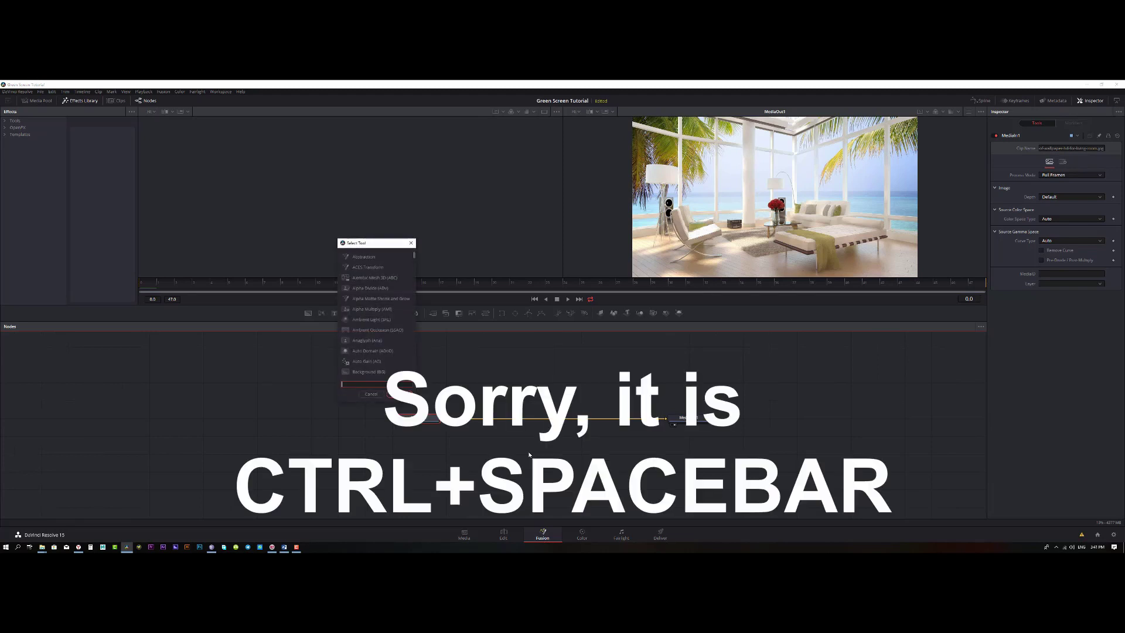
type("blur")
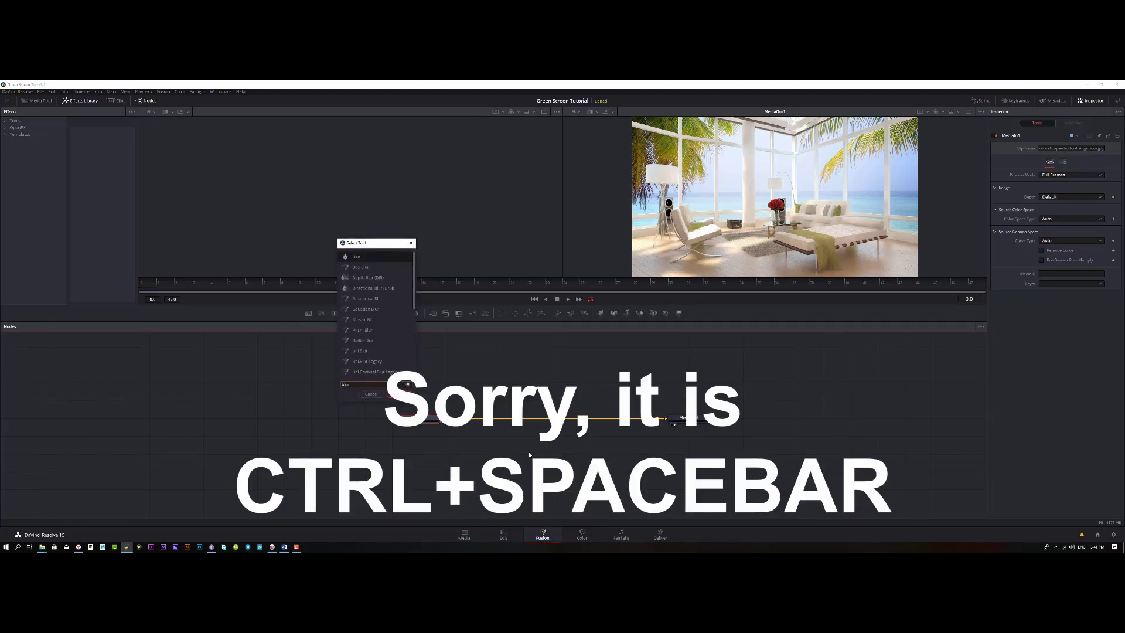
key("Down")
key("Down")
key("Down")
key("Down")
key("Down")
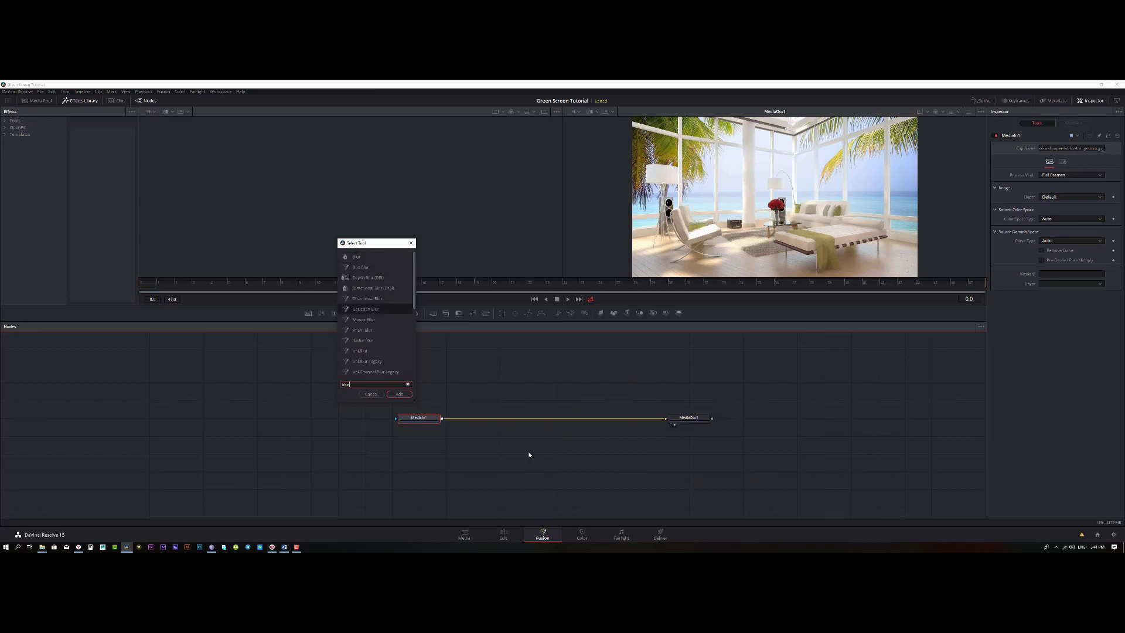
key("Return")
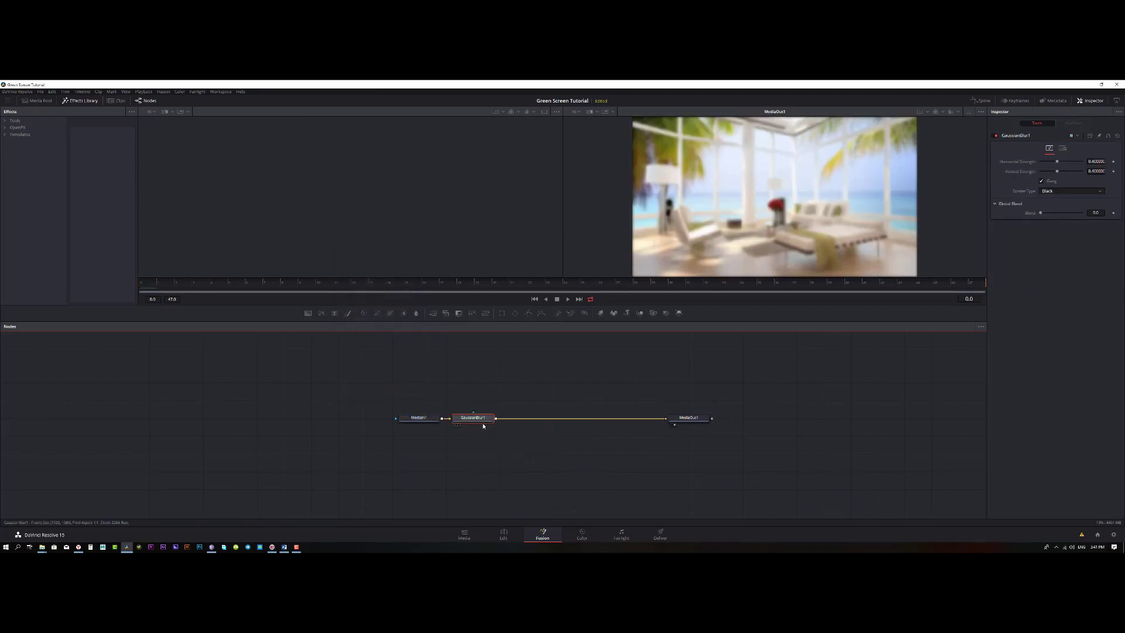
Set the Gaussian blur's strength to 0.6 and its border type to Replicate, and return to the Edit page
left_click(1096, 161)
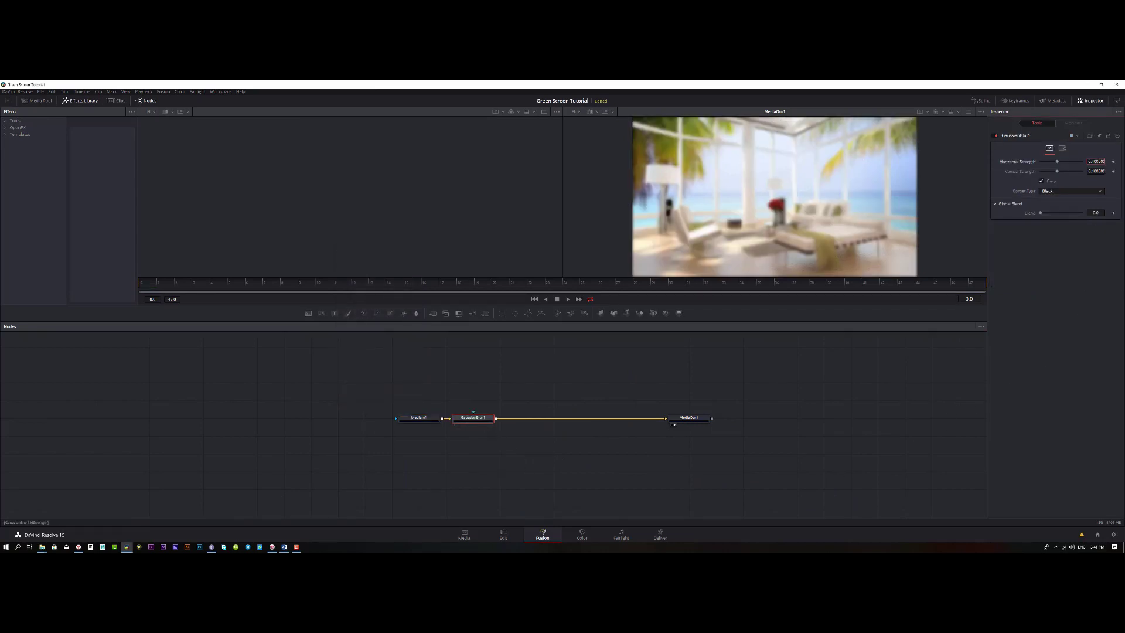
double_click(1096, 161)
key("BackSpace")
type(".6")
key("Tab")
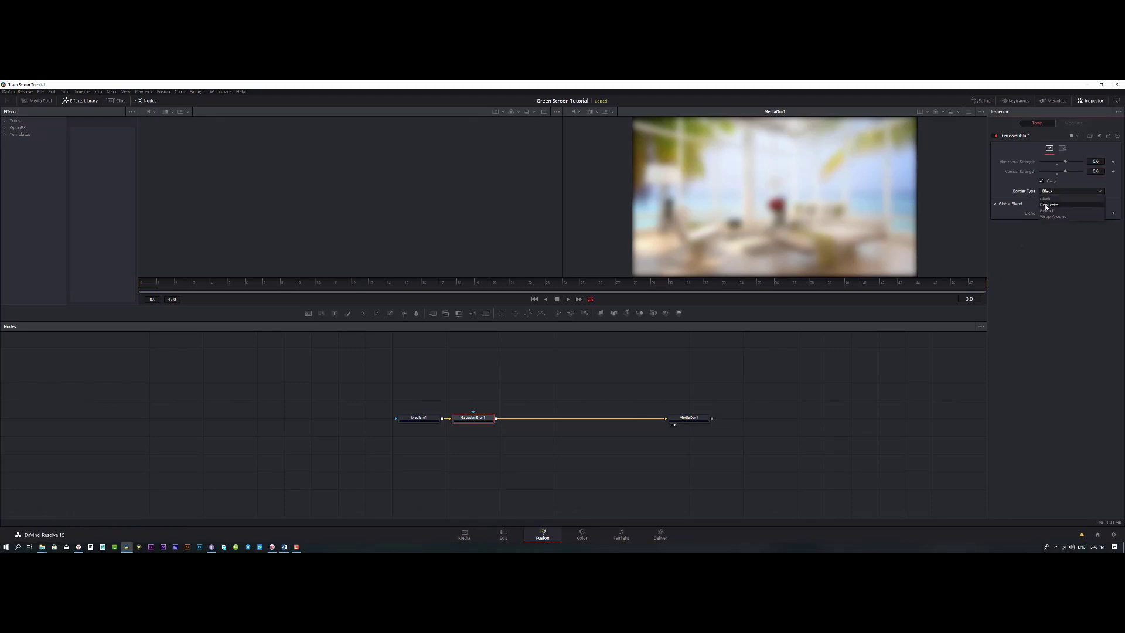
left_click(1049, 204)
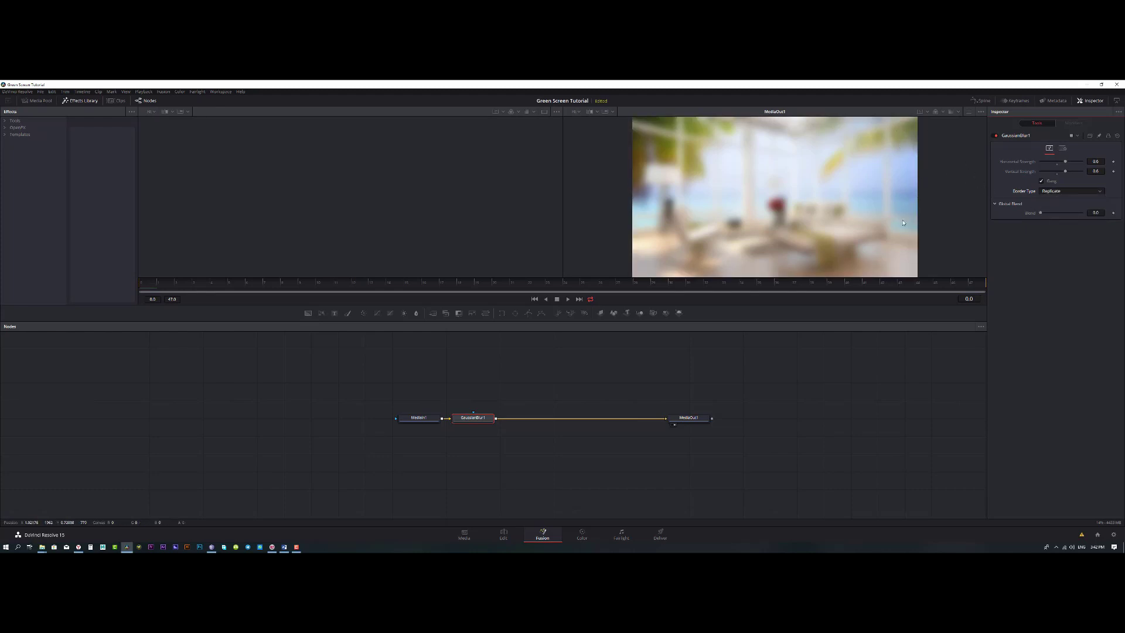
left_click(504, 535)
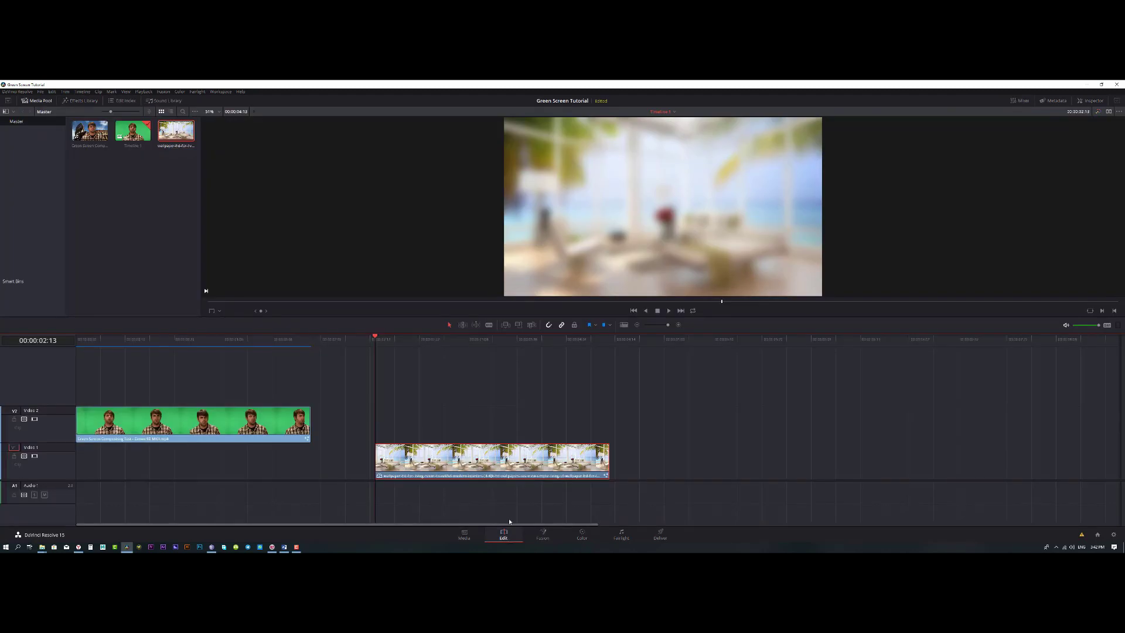
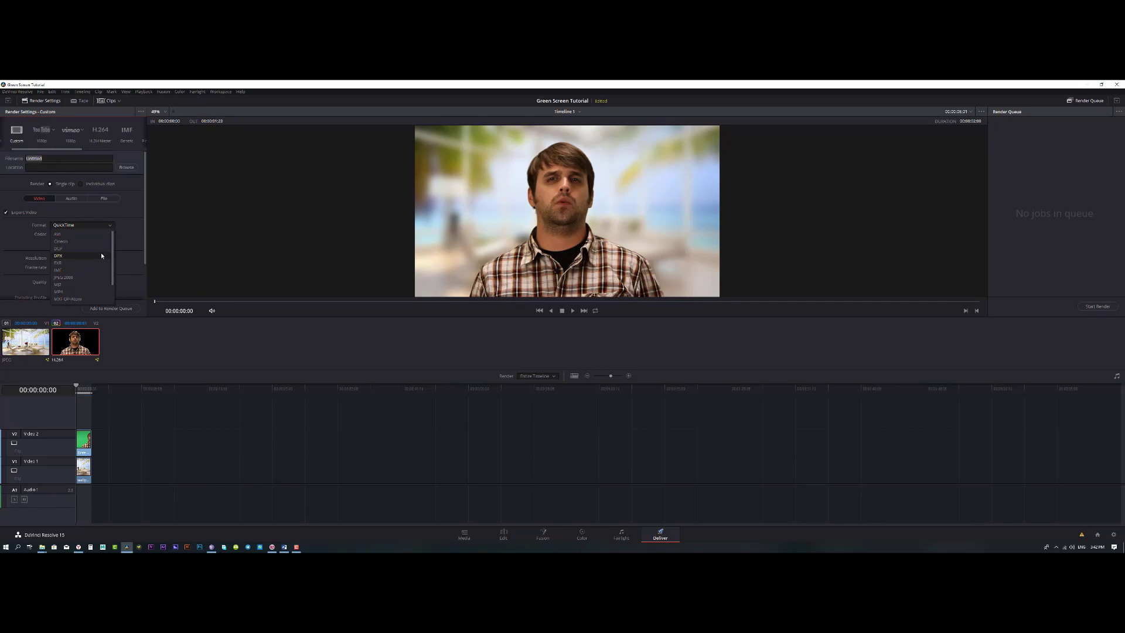
Set the render format to MP4 with the H.264 codec and name the output file Test
left_click(58, 292)
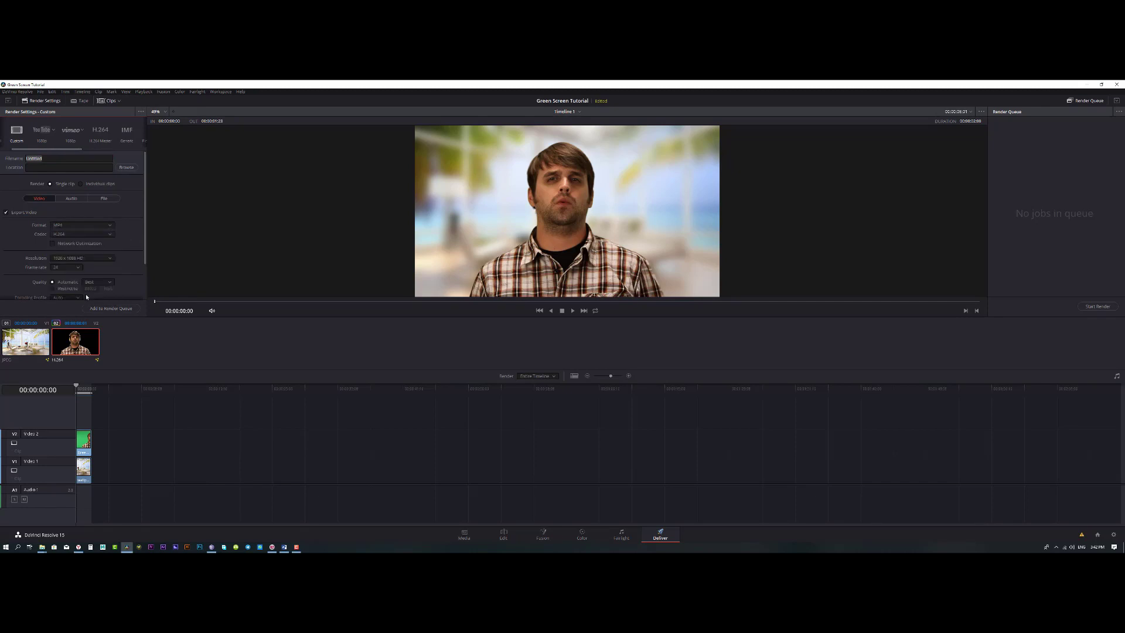
left_click(89, 237)
left_click(89, 239)
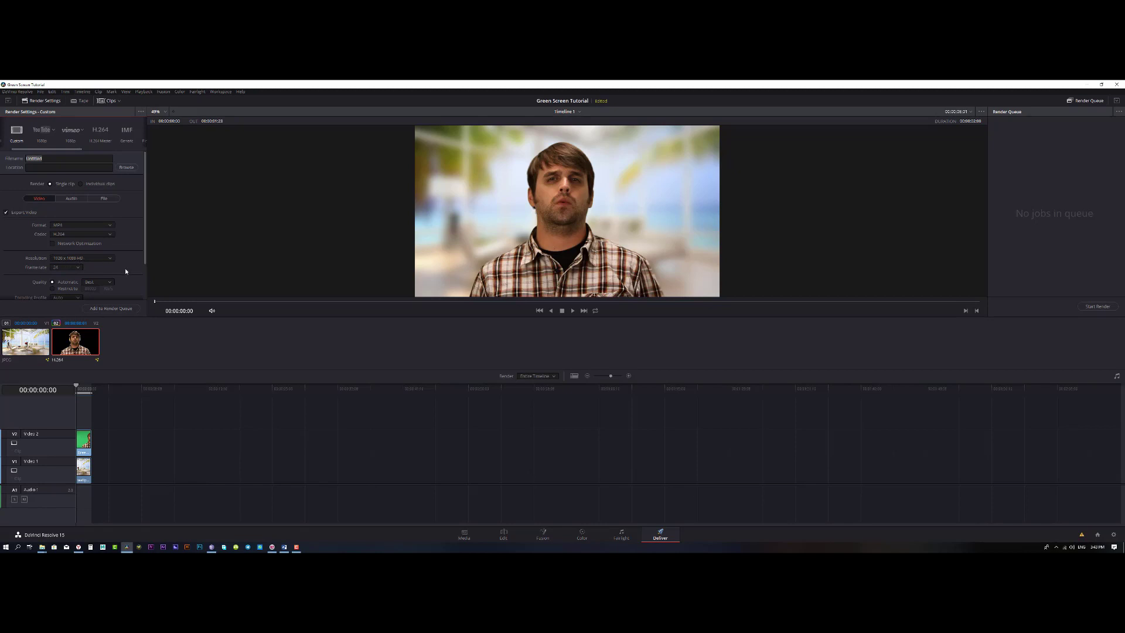
left_click(73, 269)
left_click(75, 269)
left_click(64, 157)
type("Test")
Check the audio and file render settings, set the range to Entire Timeline, and choose the Desktop as output location
left_click(71, 198)
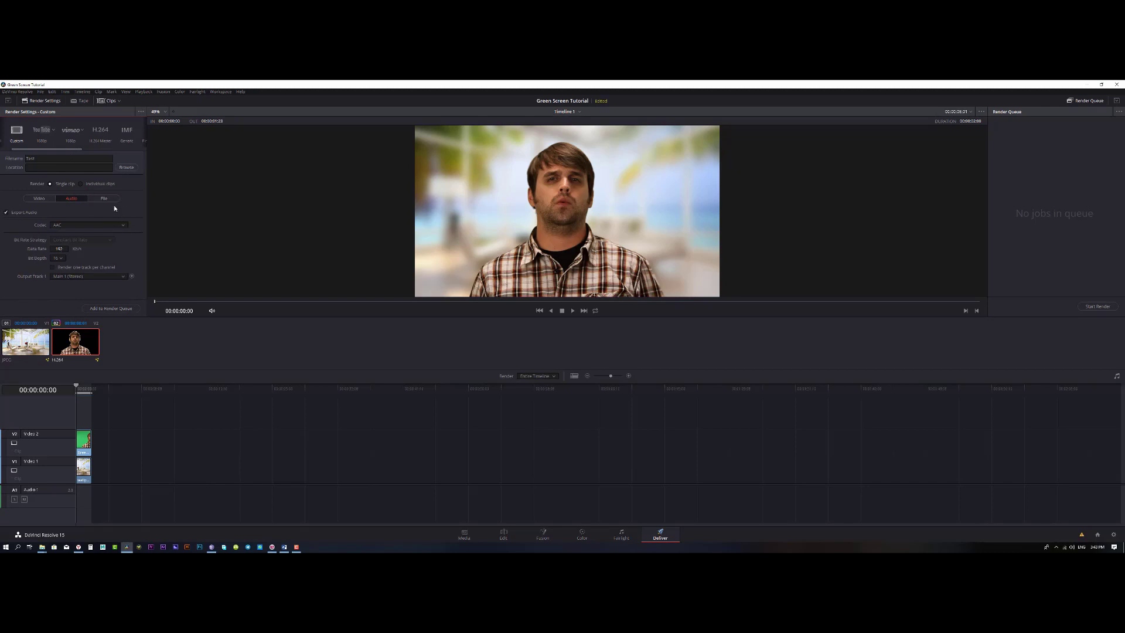
left_click(106, 198)
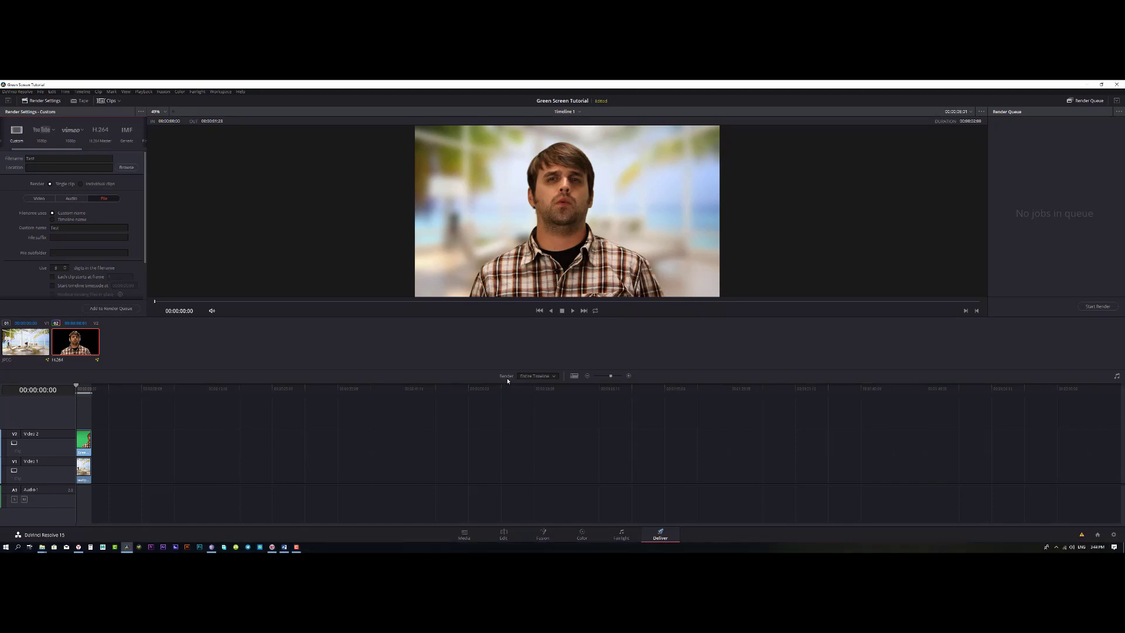
left_click(526, 378)
left_click(533, 379)
left_click(529, 387)
left_click(126, 167)
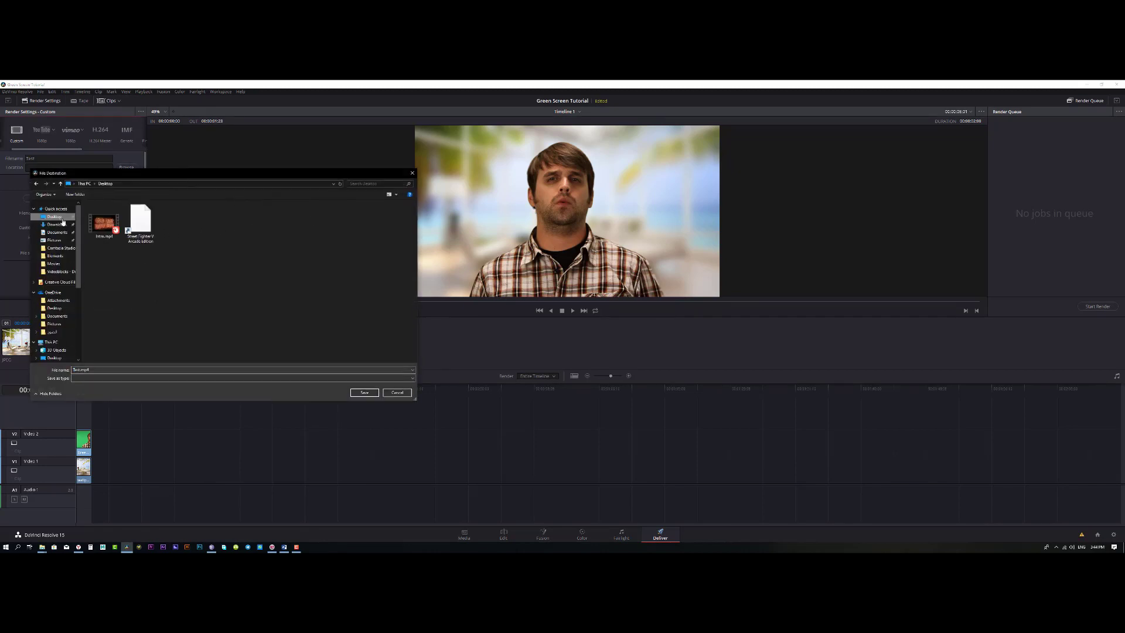
left_click(375, 393)
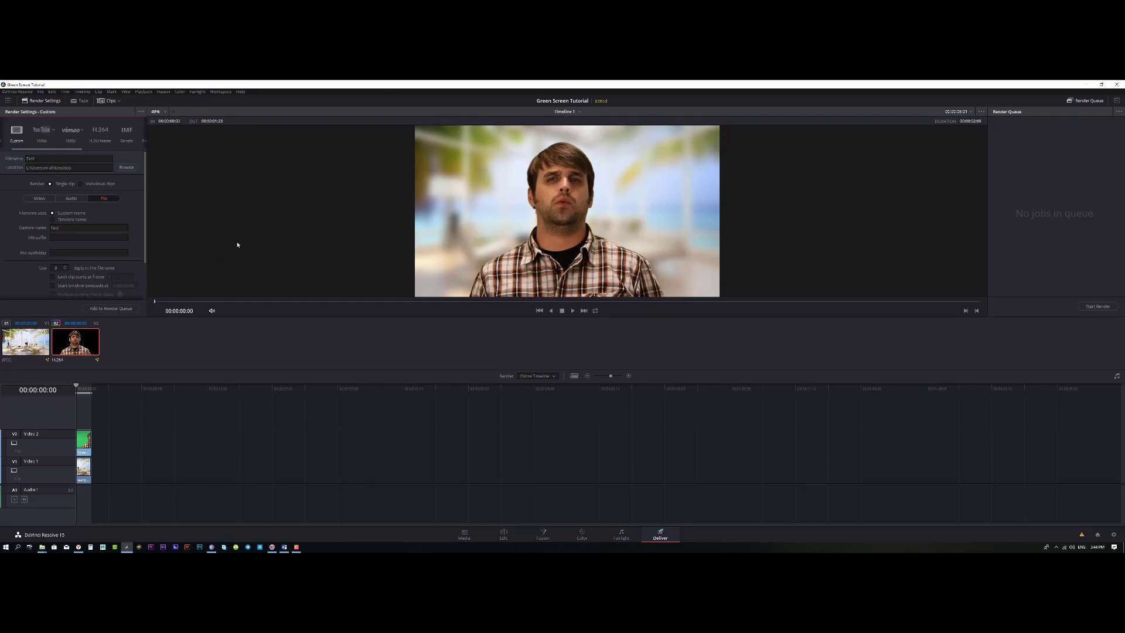
Add the Test export to the render queue and start rendering
left_click(111, 309)
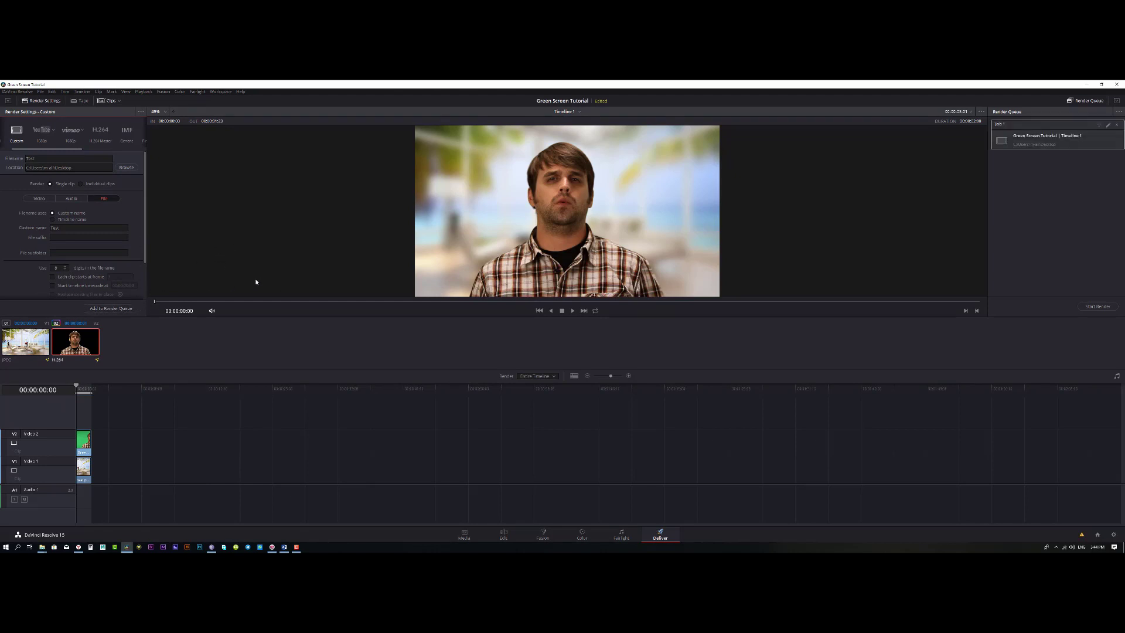
left_click(1097, 307)
Open the finished job's file location and play Test.mp4 in the media player
right_click(1036, 139)
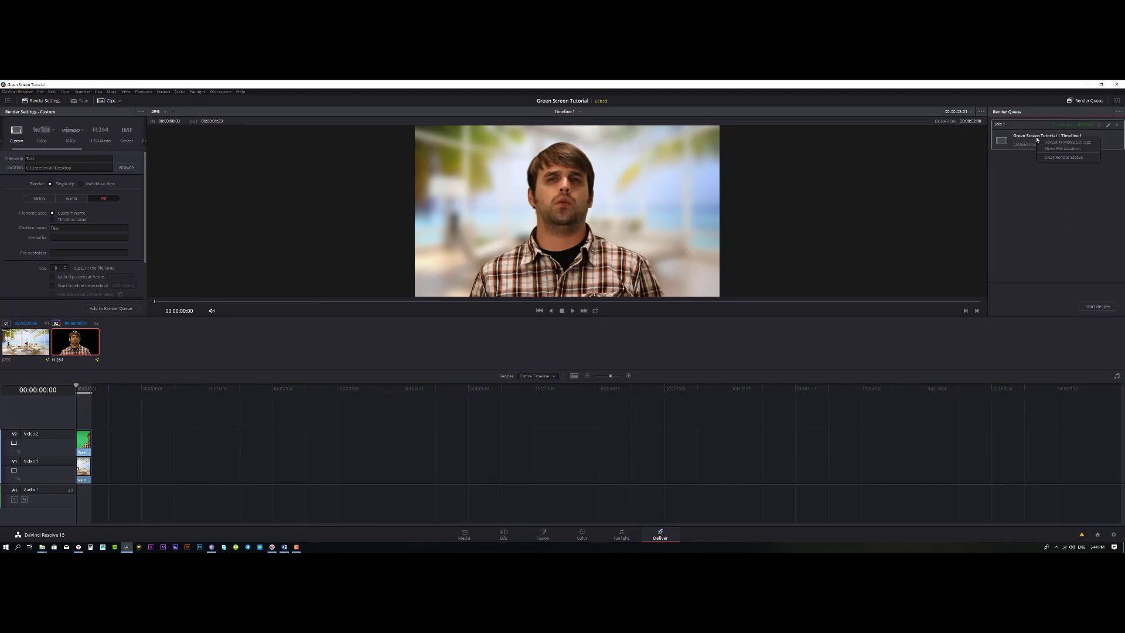
left_click(1062, 148)
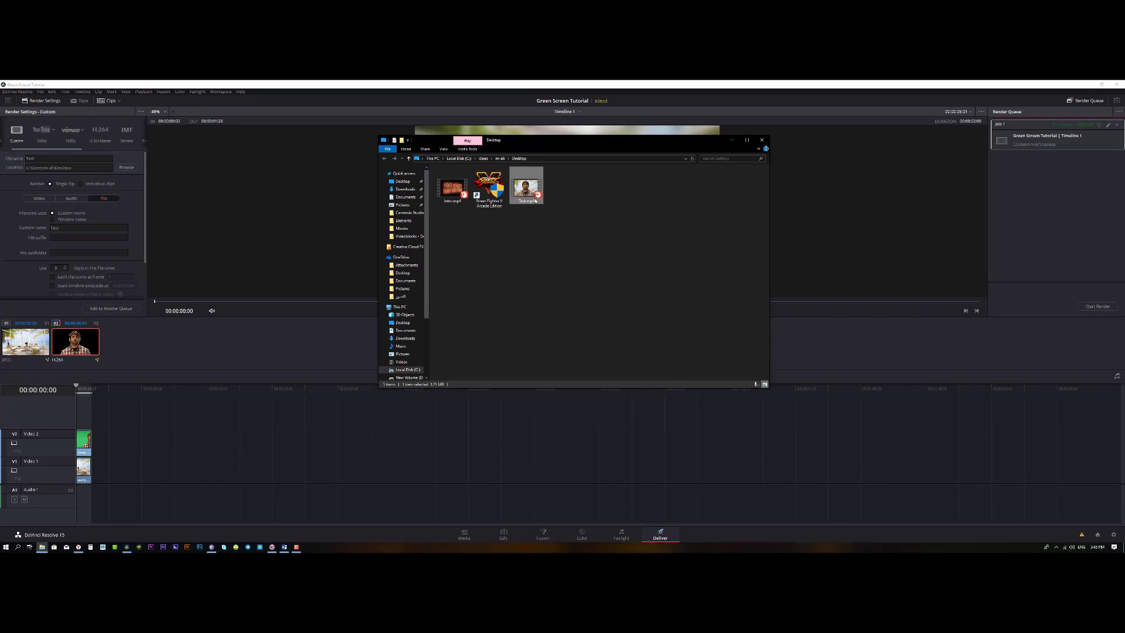
double_click(535, 201)
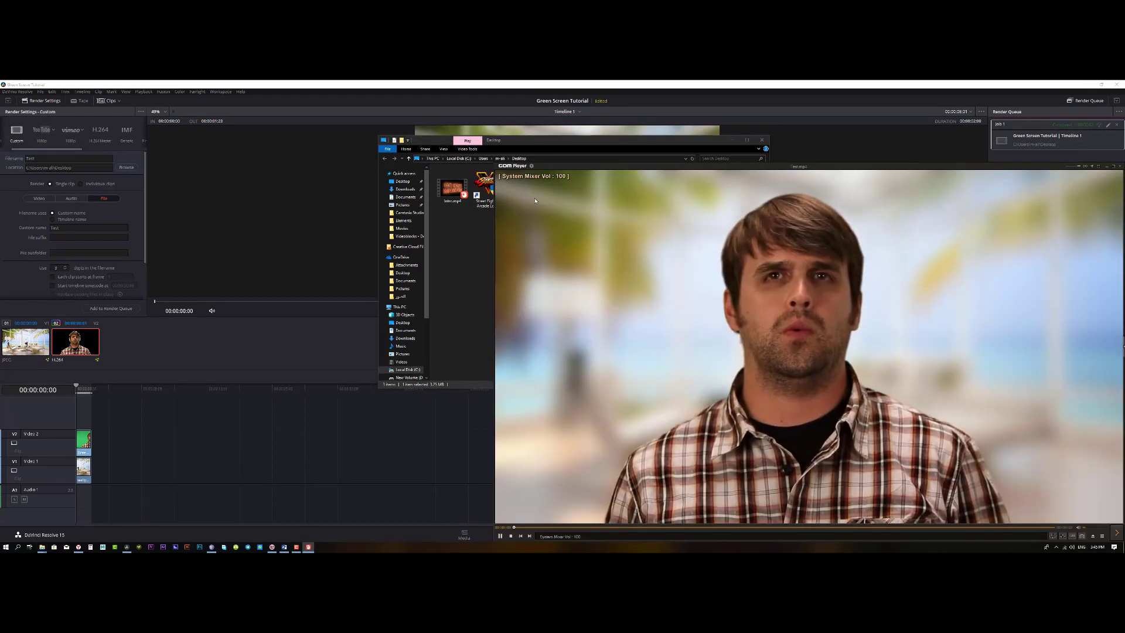